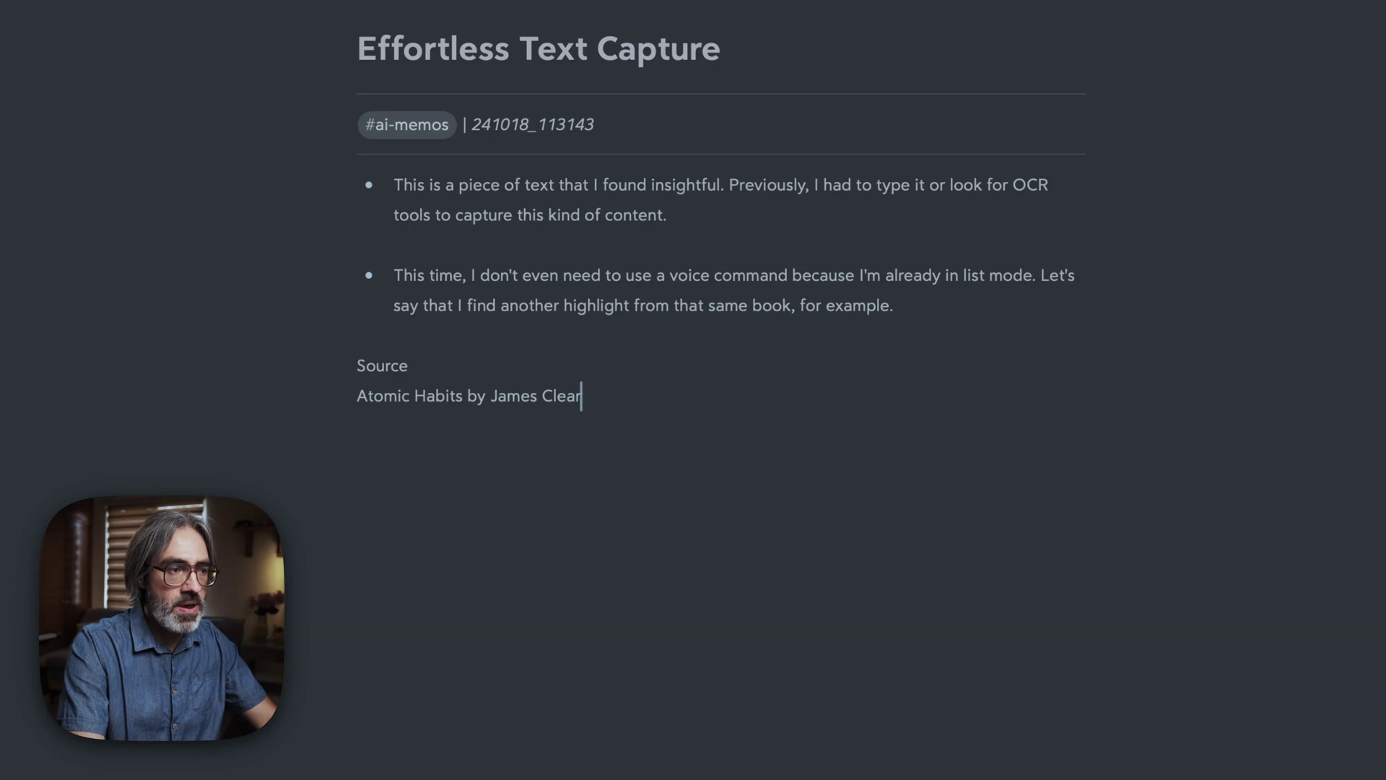
Copy the book's web page URL from the browser and link the source line "Atomic Habits by James Clear" to it.
key("super+Tab")
key("super+shift+c")
key("super+Tab")
left_click(588, 403)
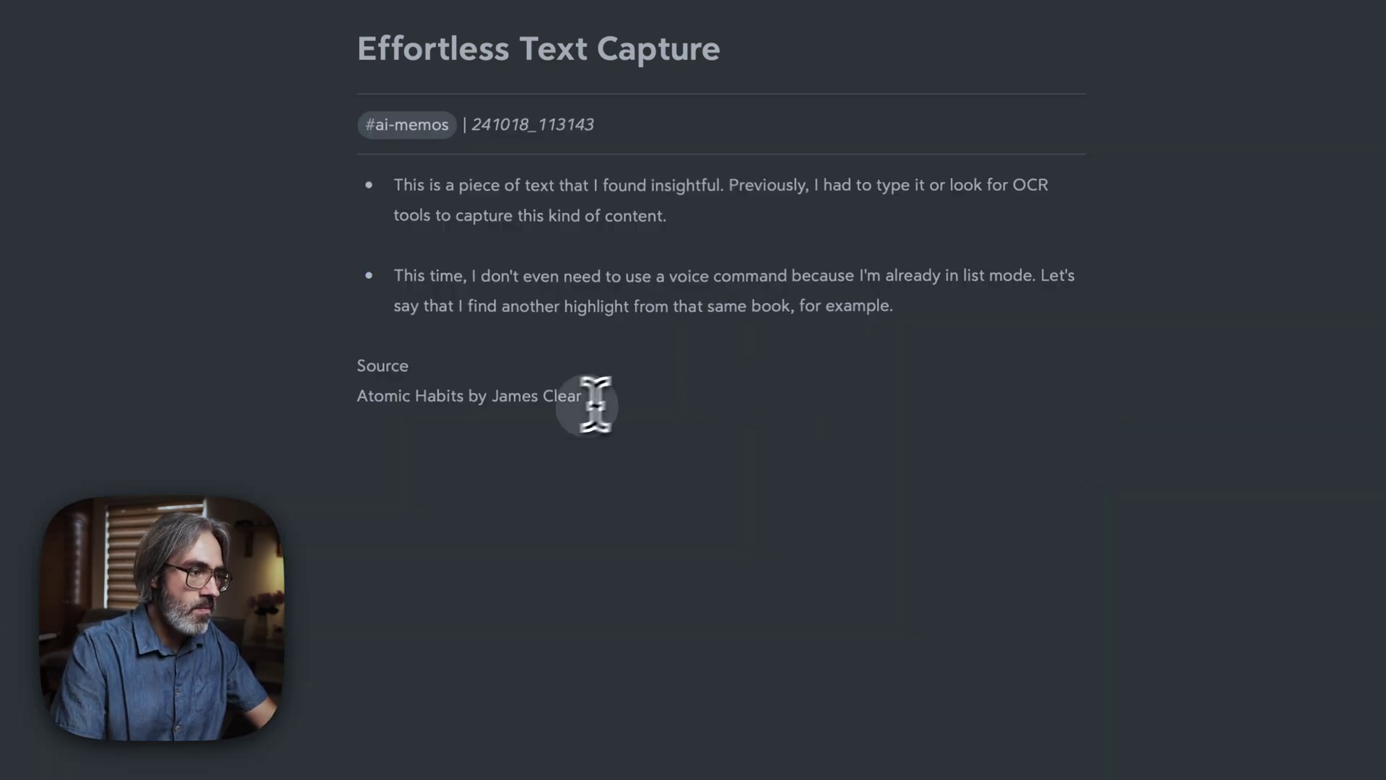
left_click_drag(595, 404, 223, 397)
key("super+v")
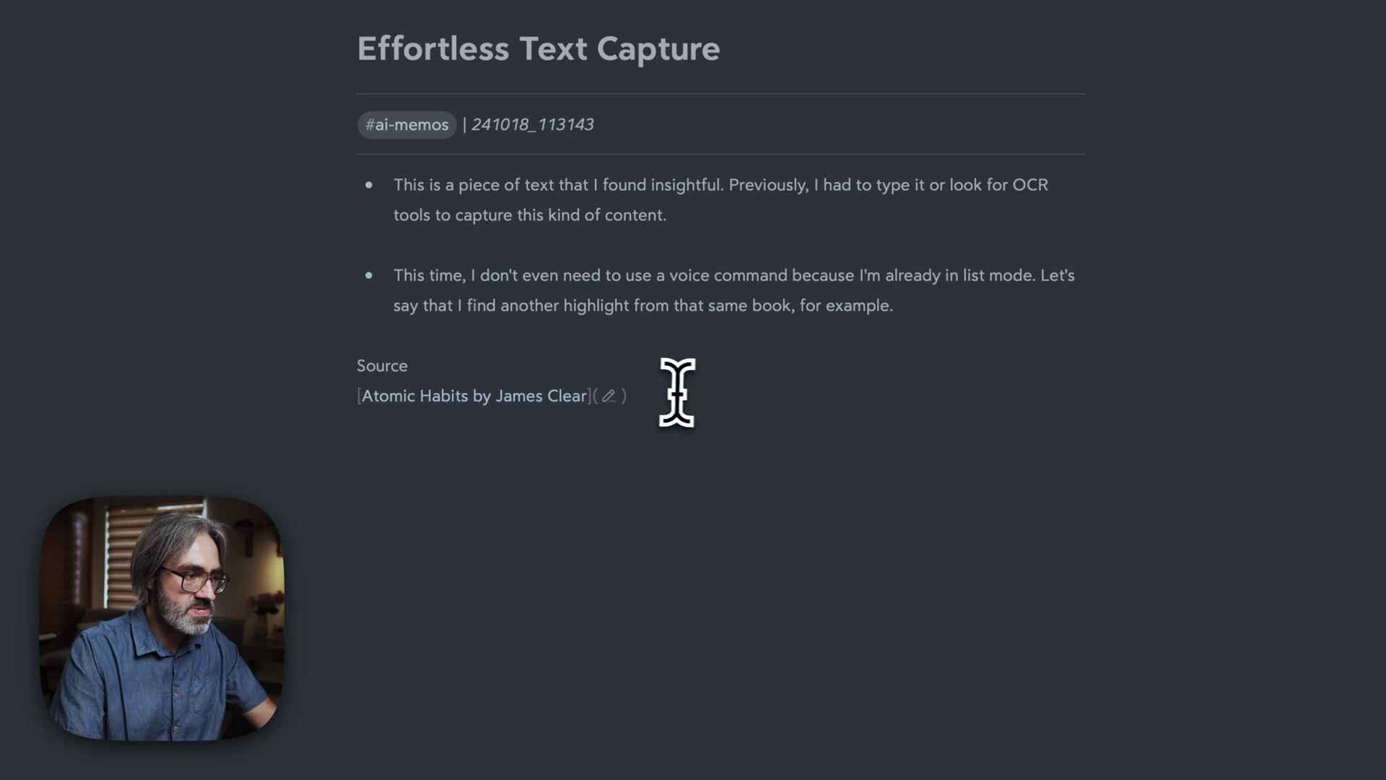
left_click(652, 397)
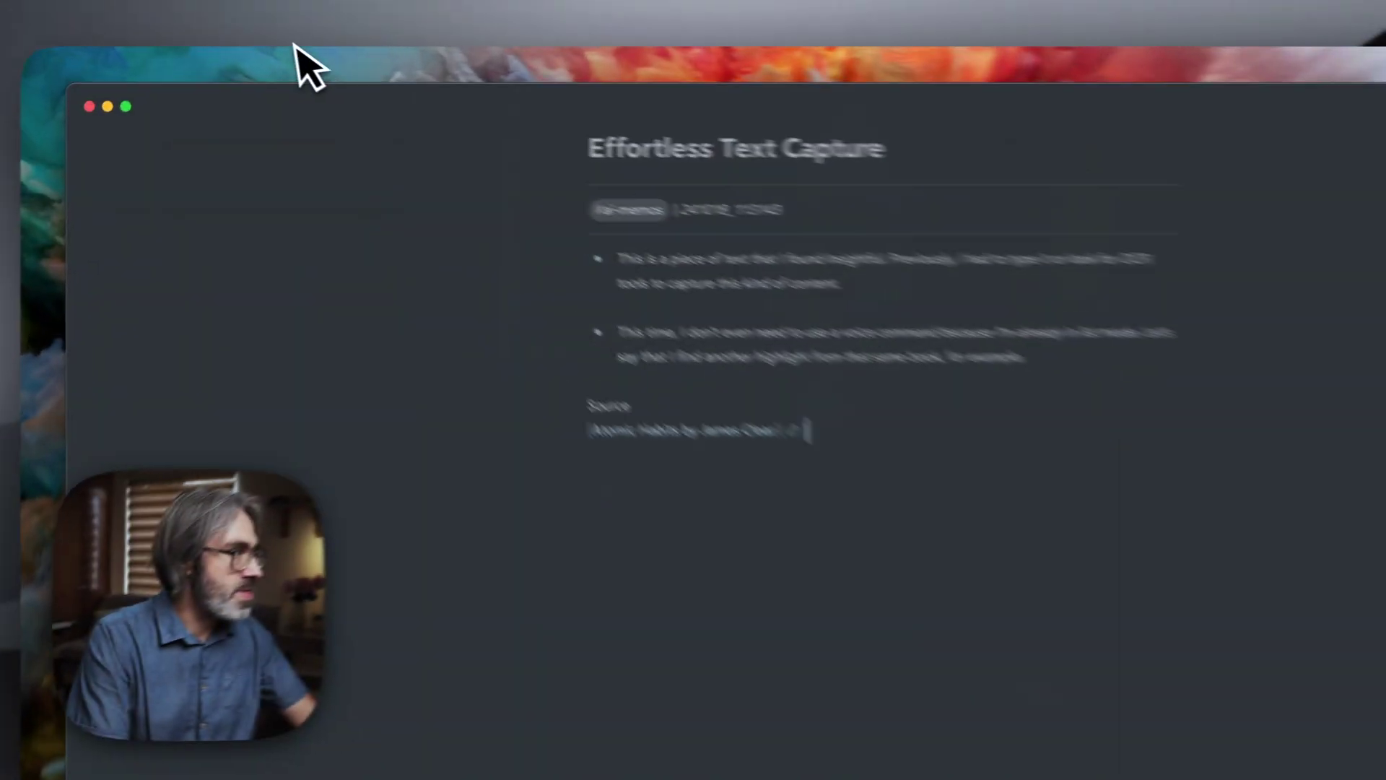
Run the Bear to RW shortcut for the Effortless Text Capture note.
right_click(340, 46)
left_click(465, 302)
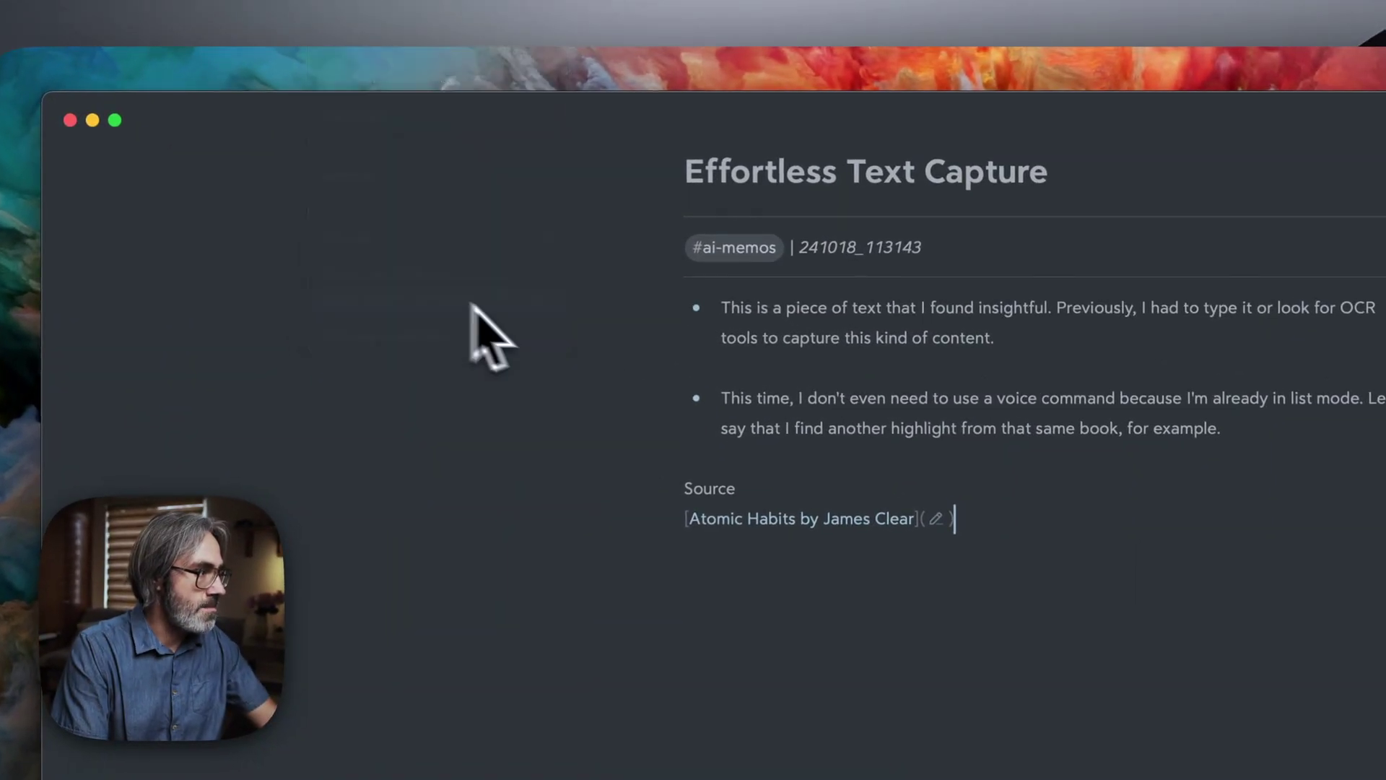
key("alt+space")
key("Return")
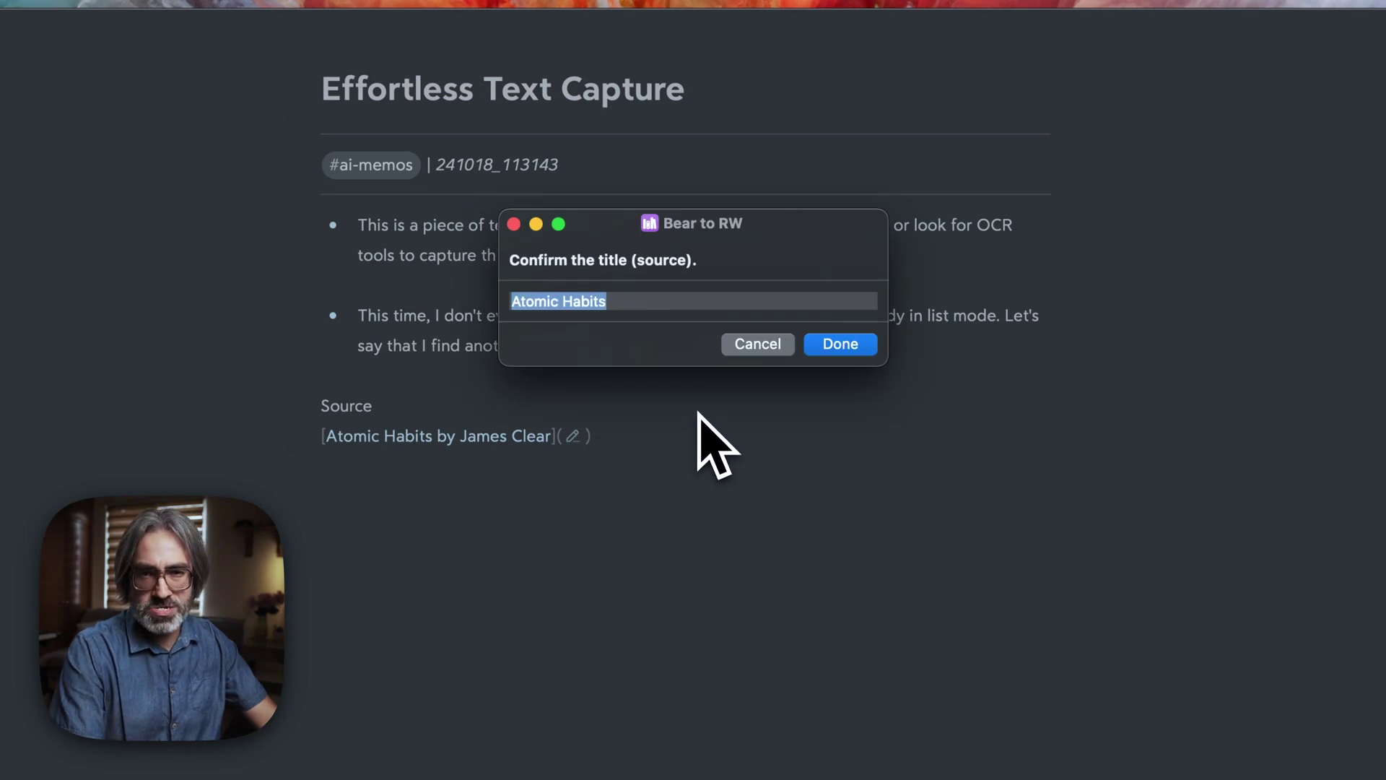
left_click(622, 302)
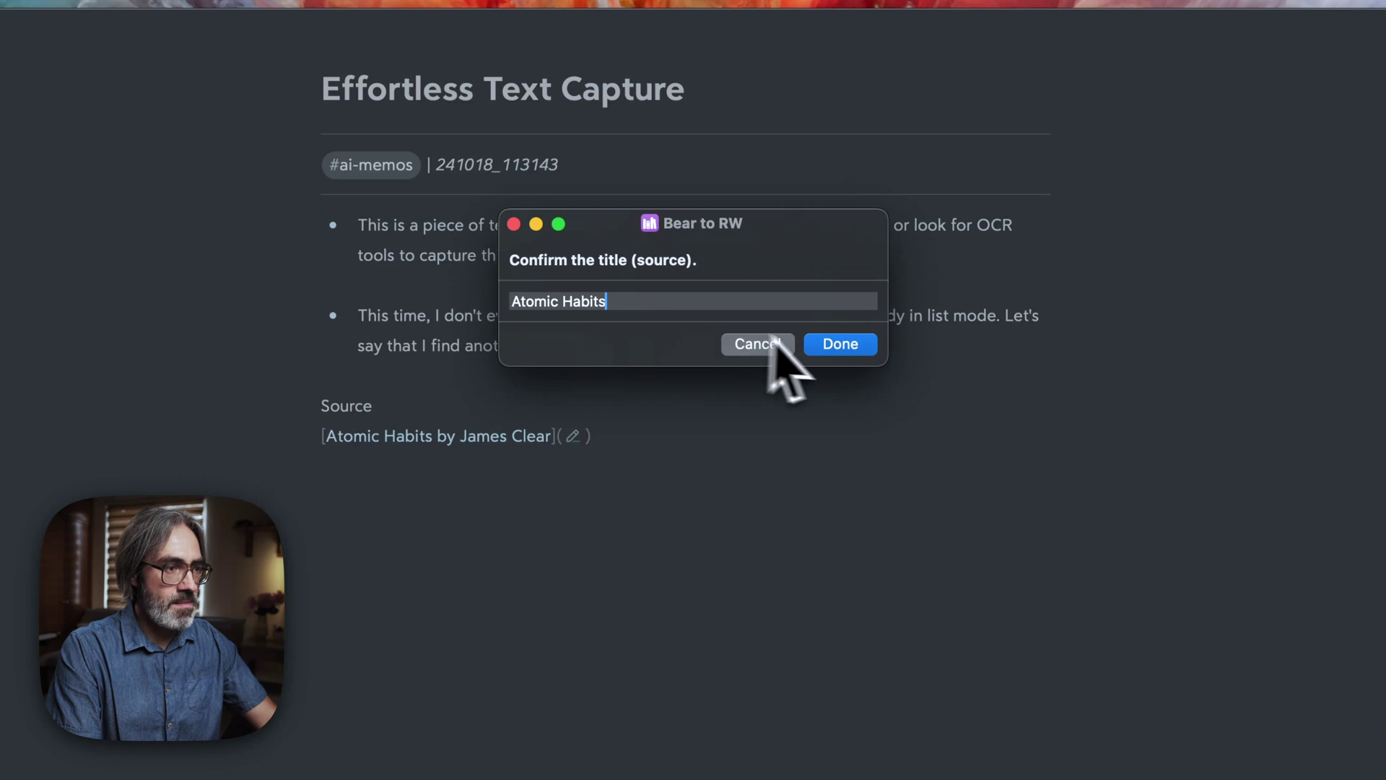
left_click(841, 345)
left_click(831, 347)
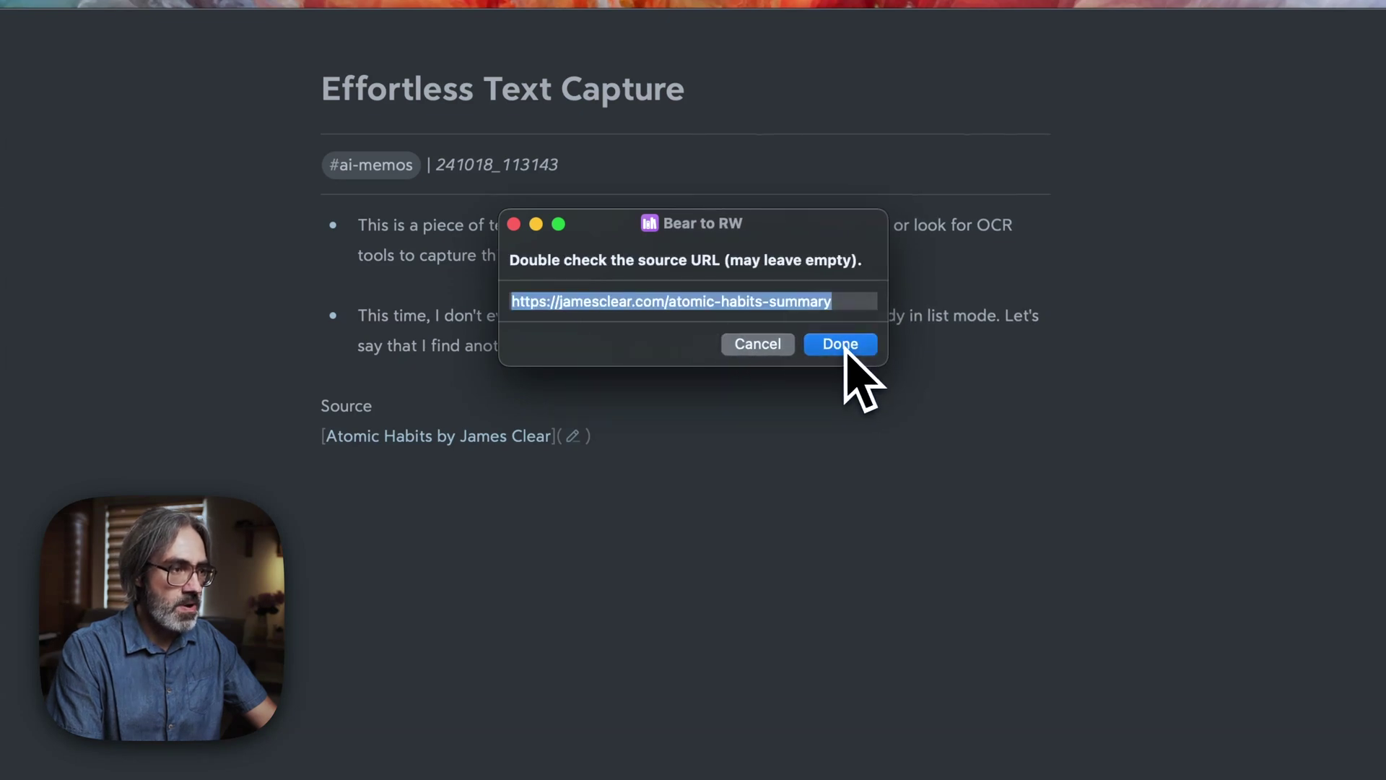
left_click(837, 345)
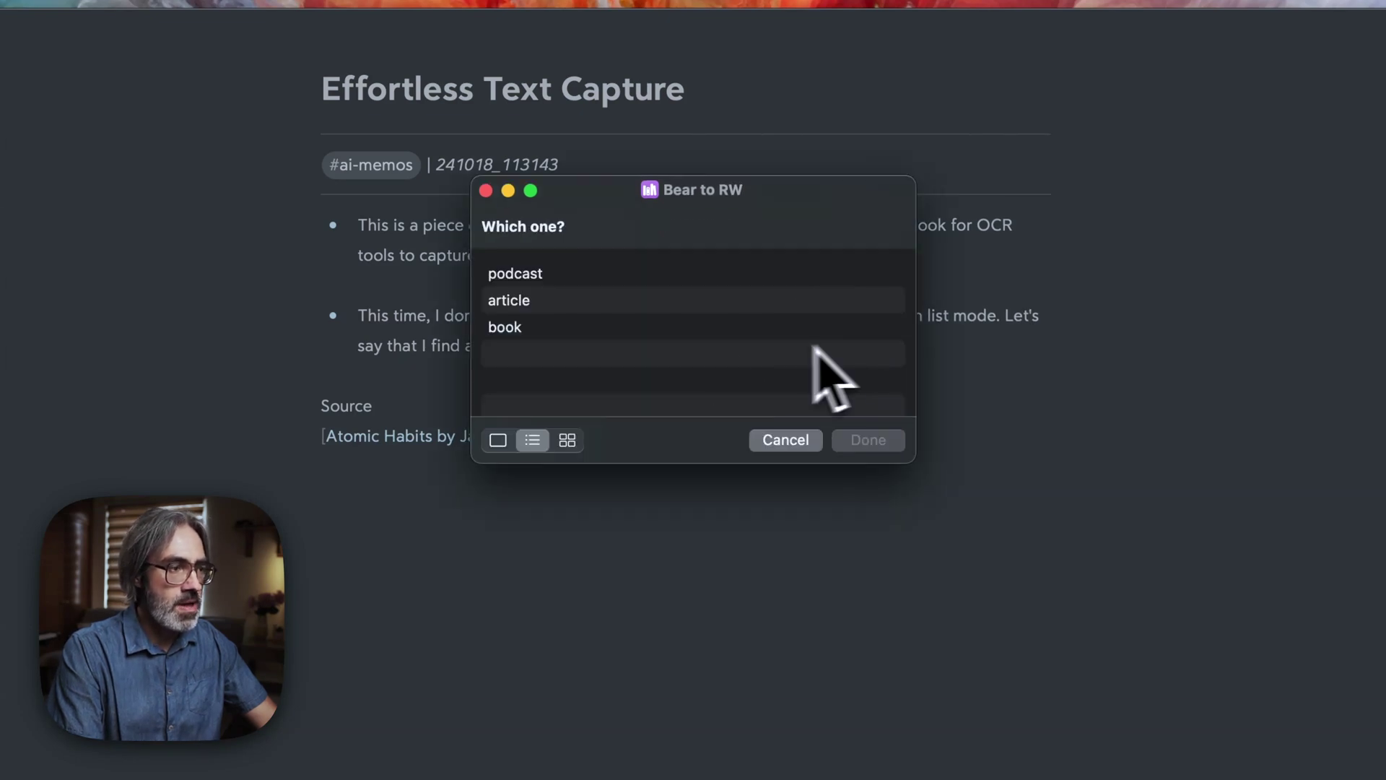
double_click(566, 329)
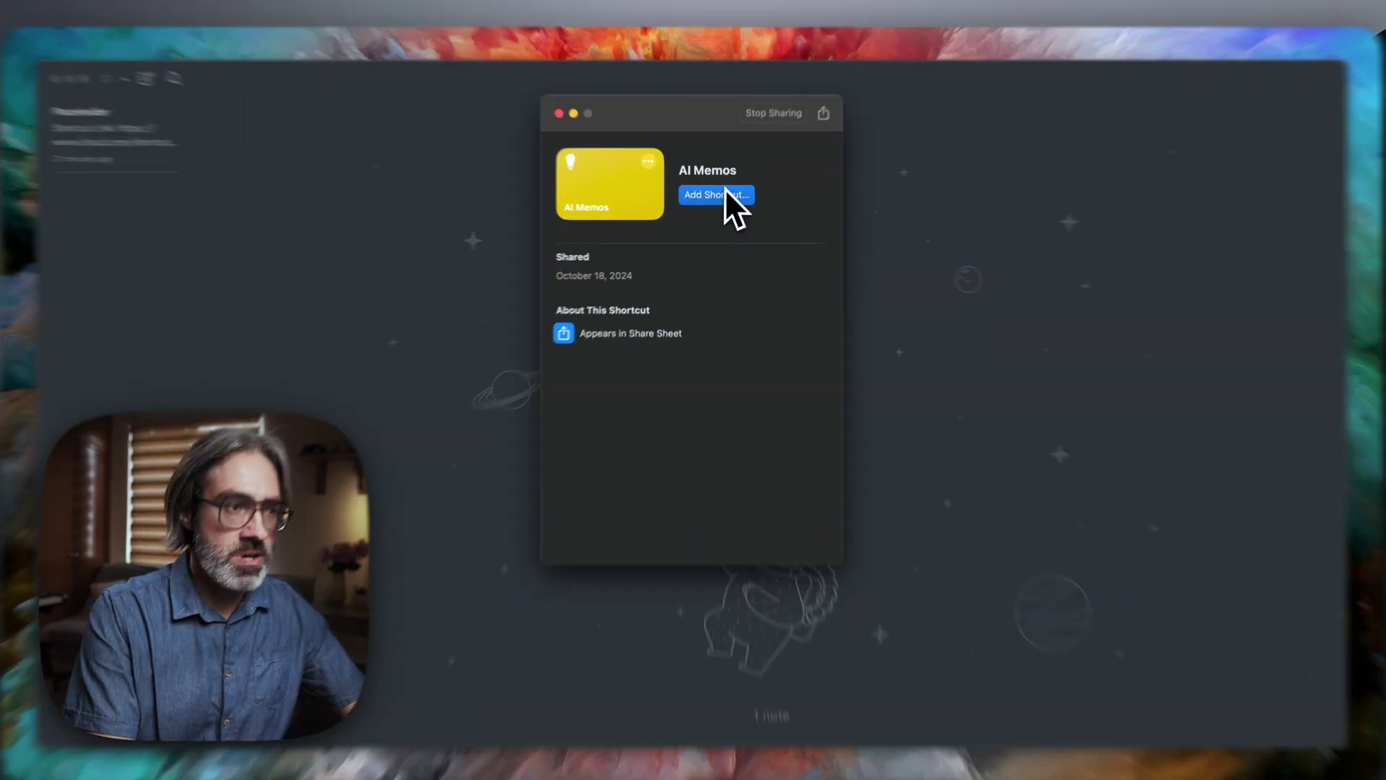
Open the AI Memos shortcut's setup, review the OpenAI token, Anthropic token and LLM model fields, and cancel it.
left_click(722, 199)
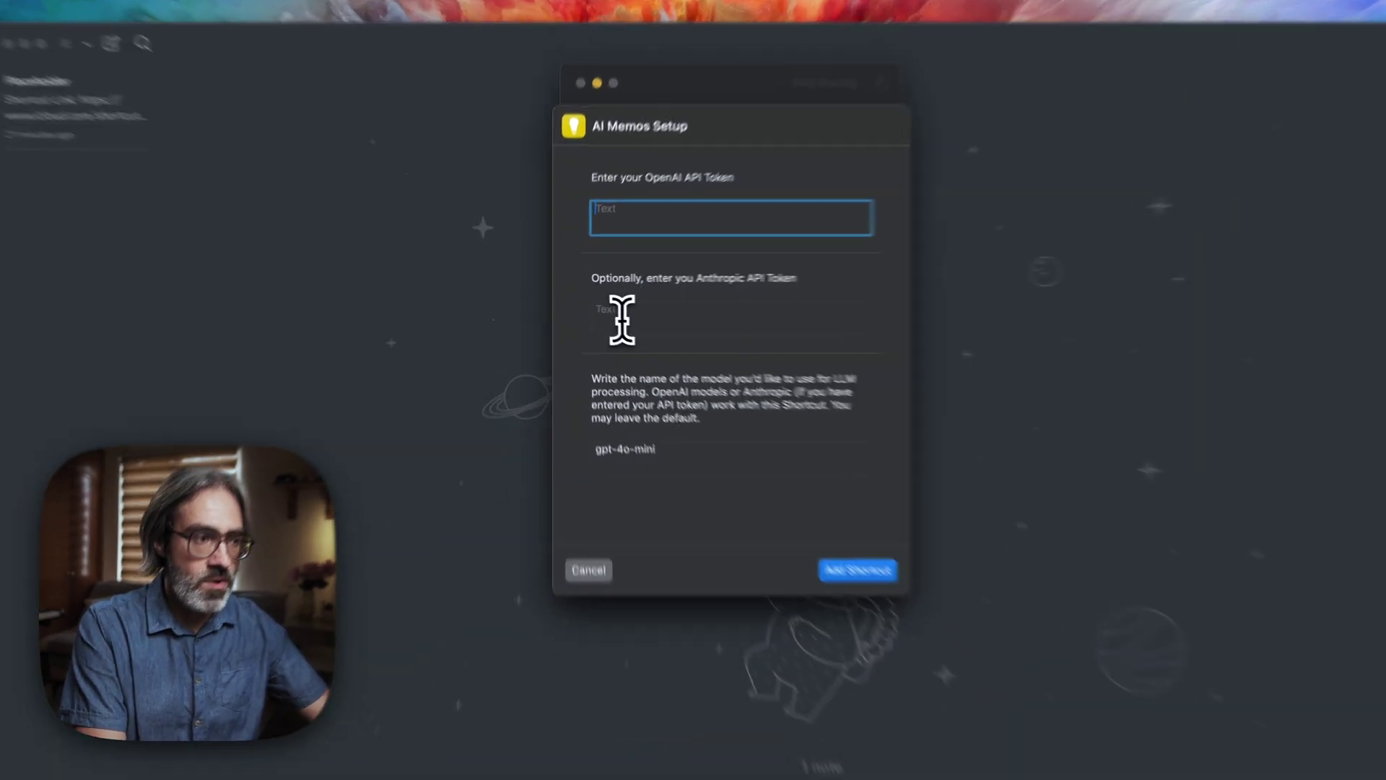
left_click(629, 306)
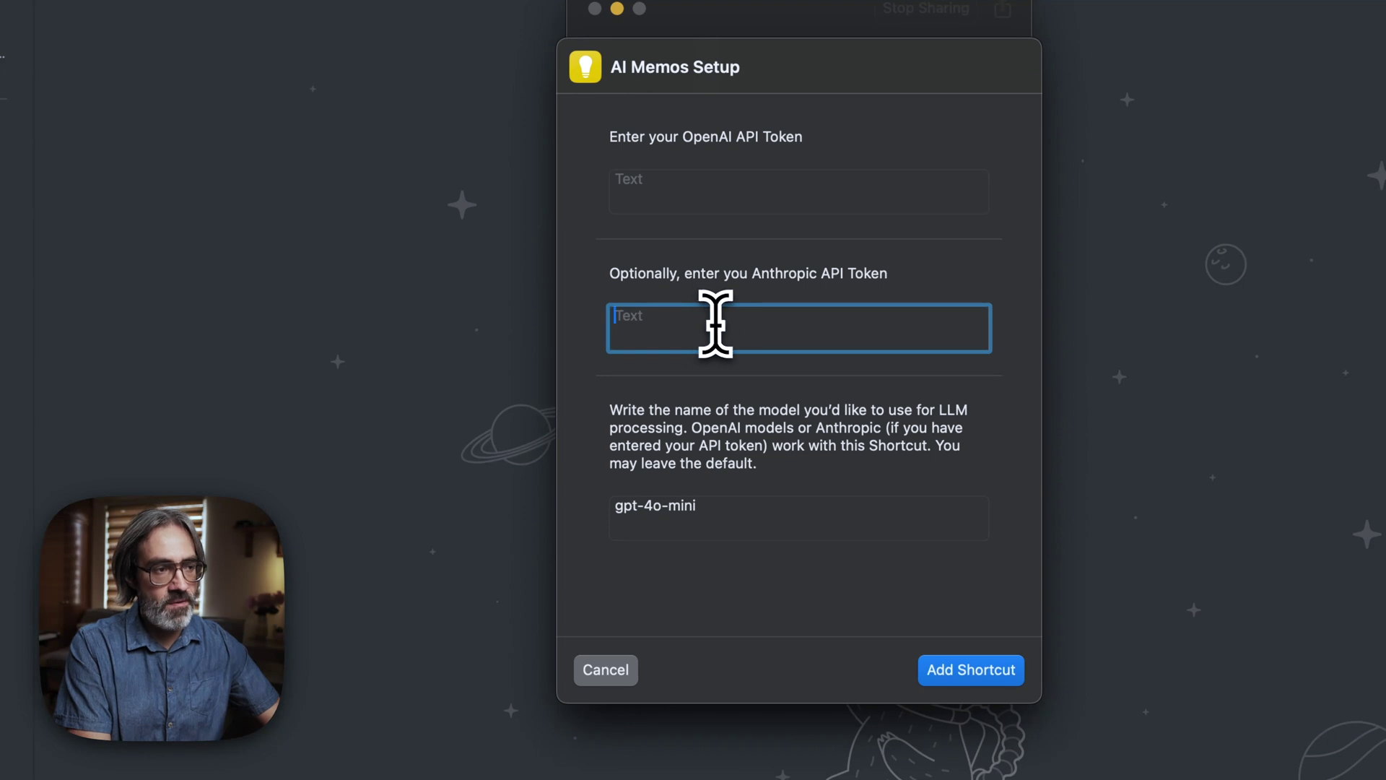
left_click(729, 513)
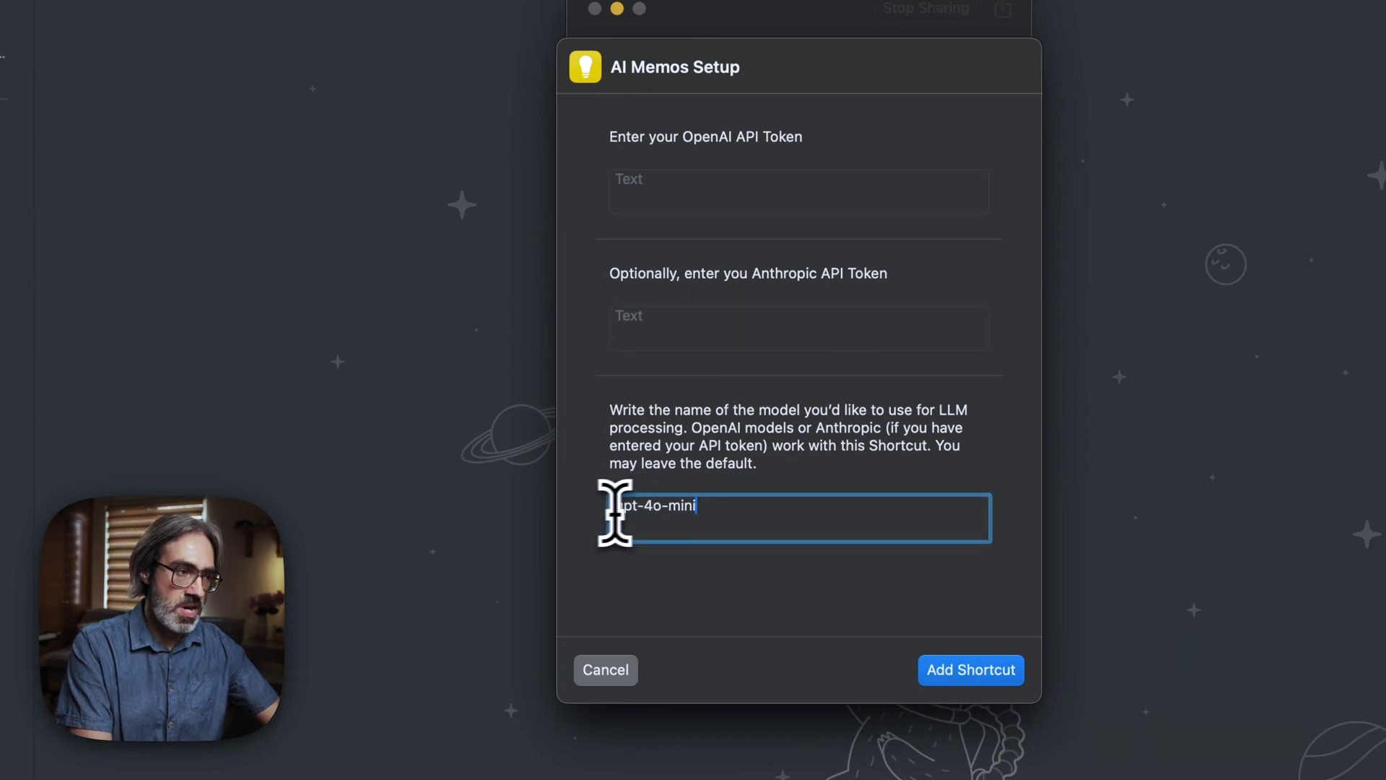
left_click(681, 200)
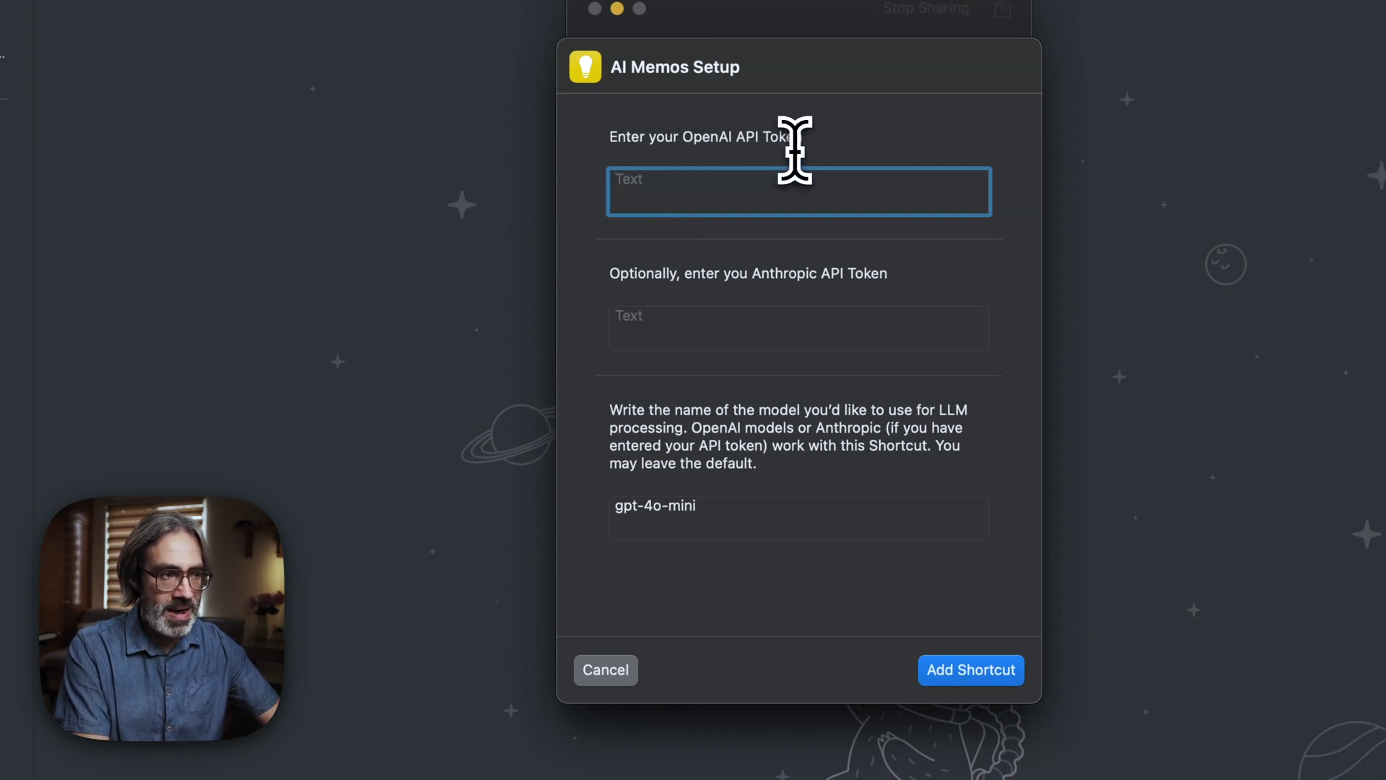
left_click(655, 601)
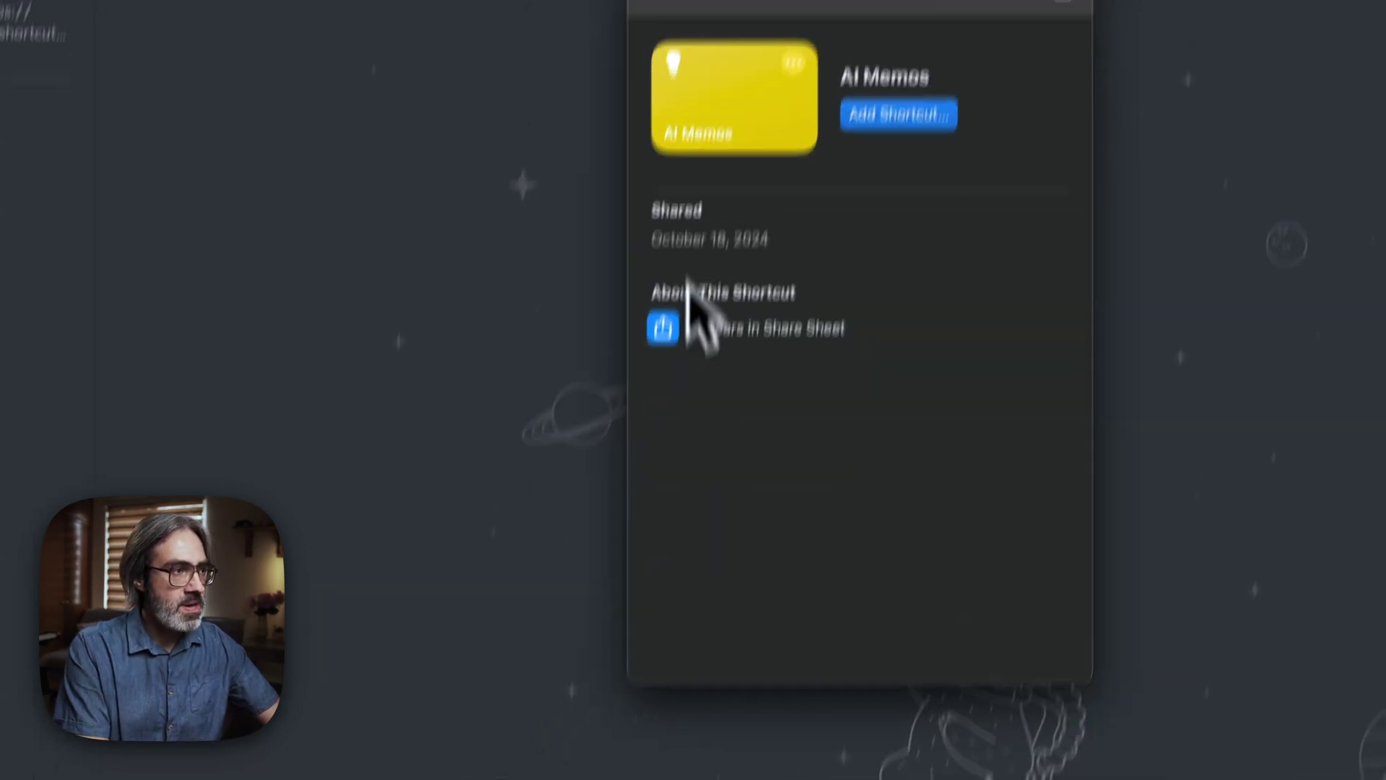
left_click(622, 178)
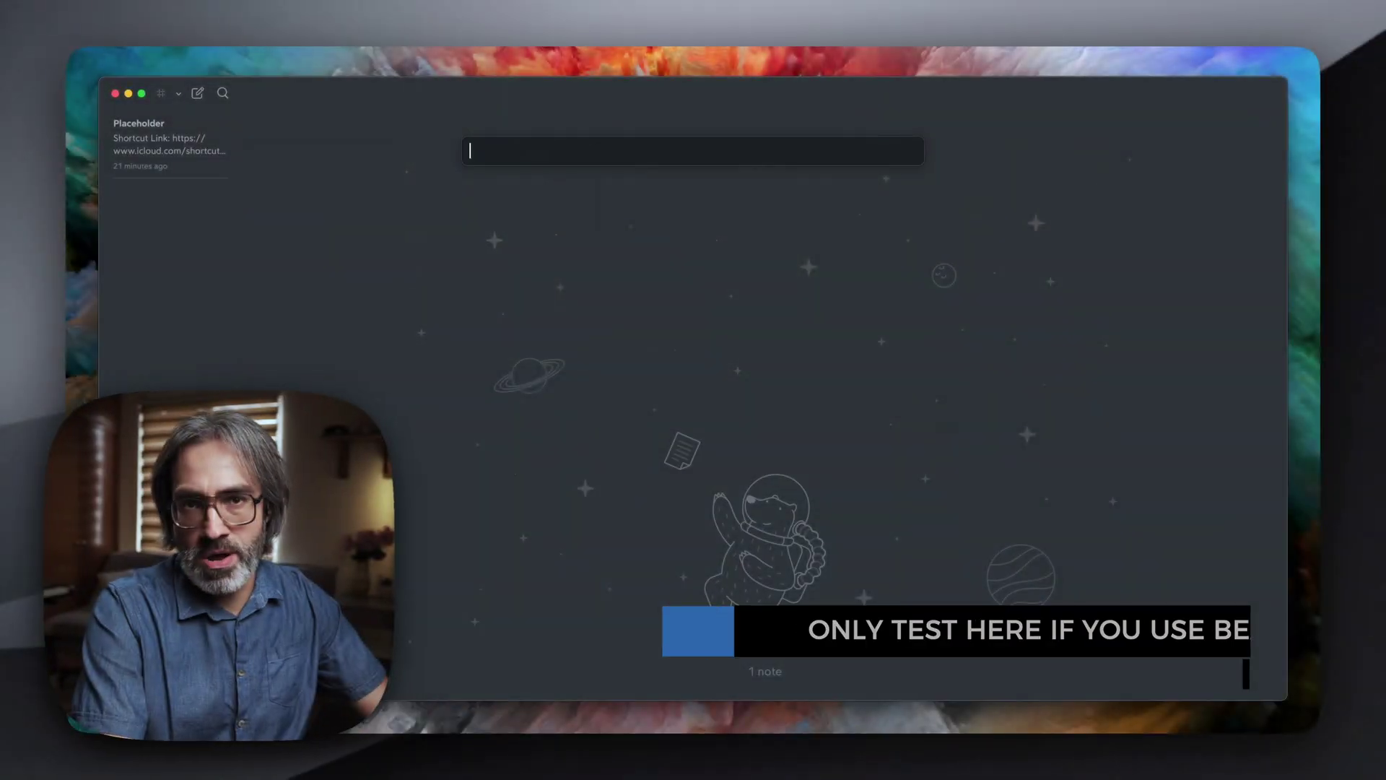
Run the AI Memos shortcut, record a short test memo, and open the new note to check its transcribed text.
type("sc ai")
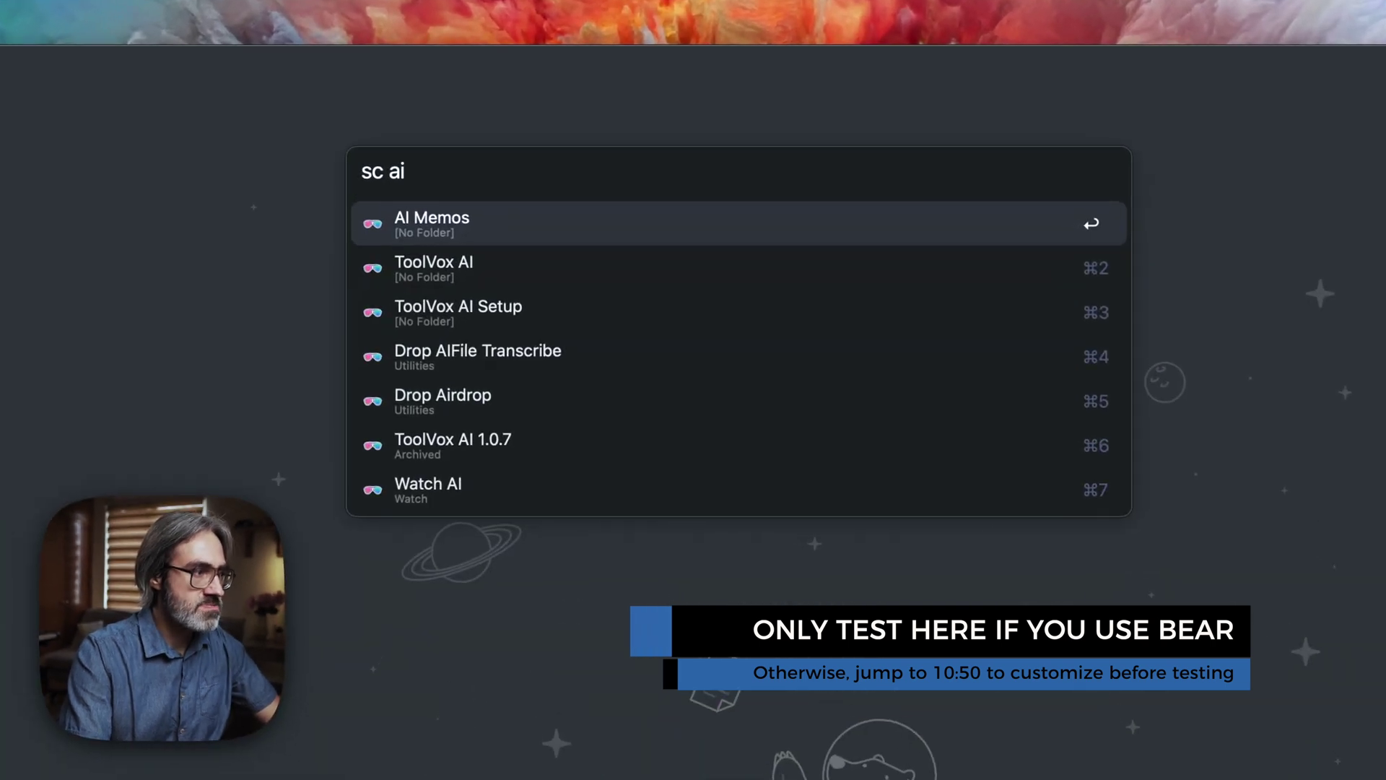
key("Return")
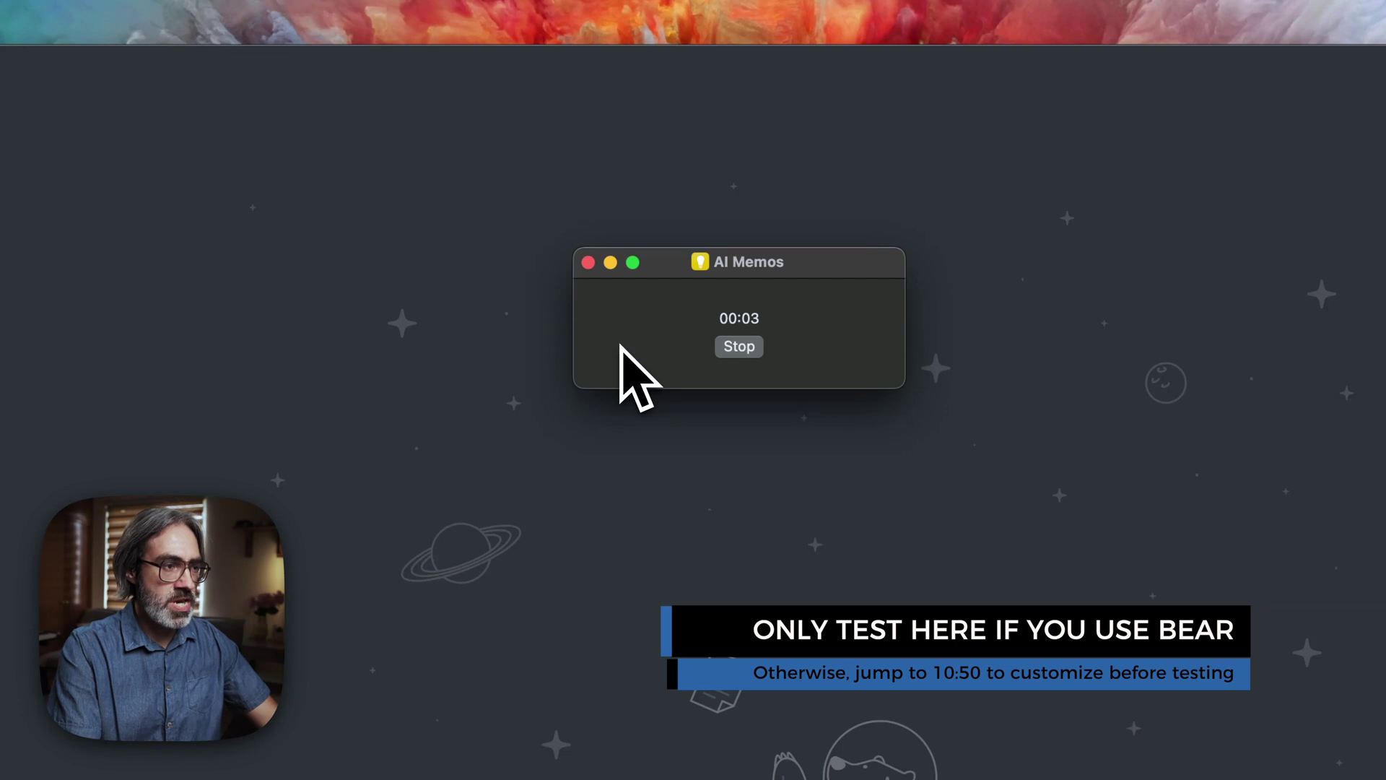
left_click(740, 347)
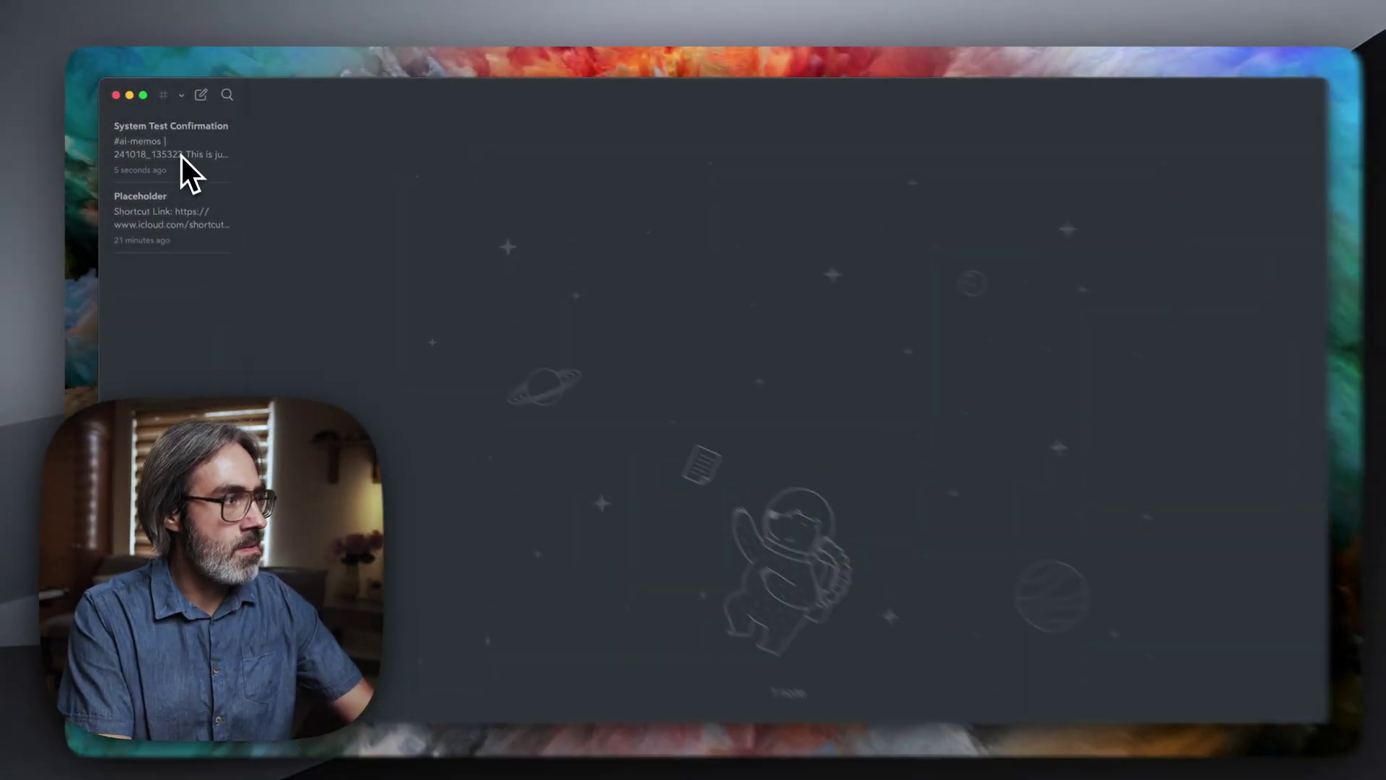
left_click(182, 158)
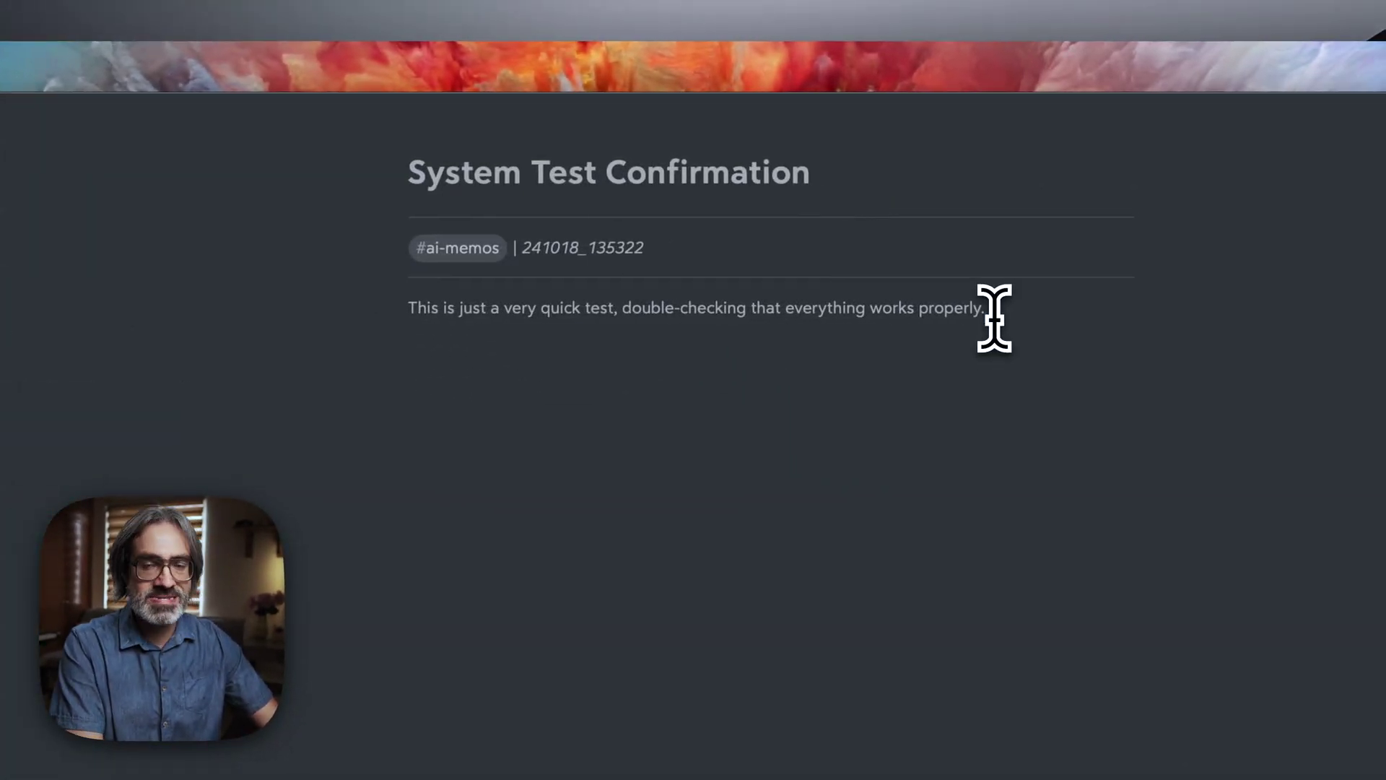
left_click_drag(1001, 324, 394, 311)
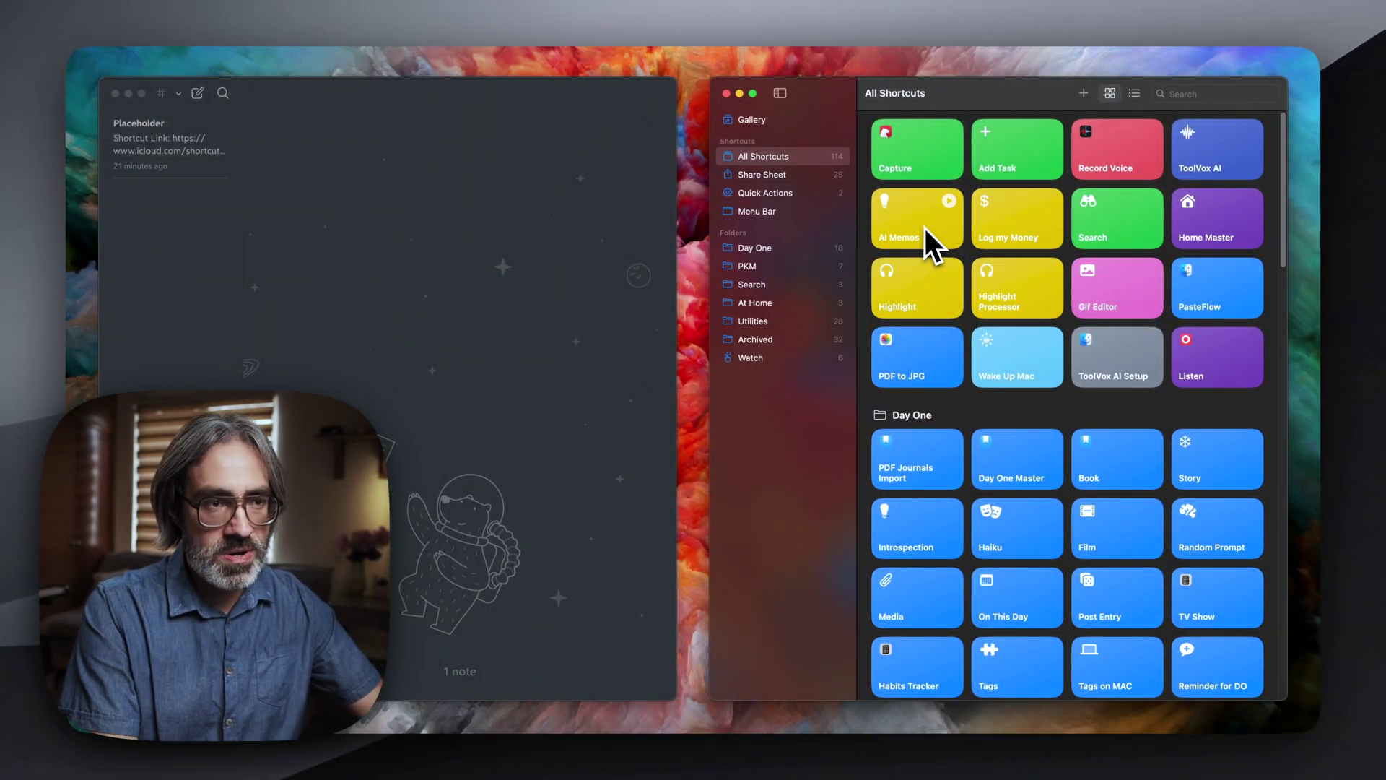
Open the AI Memos shortcut for editing and enlarge its window to fill the screen.
double_click(925, 227)
key("ctrl+alt+Right")
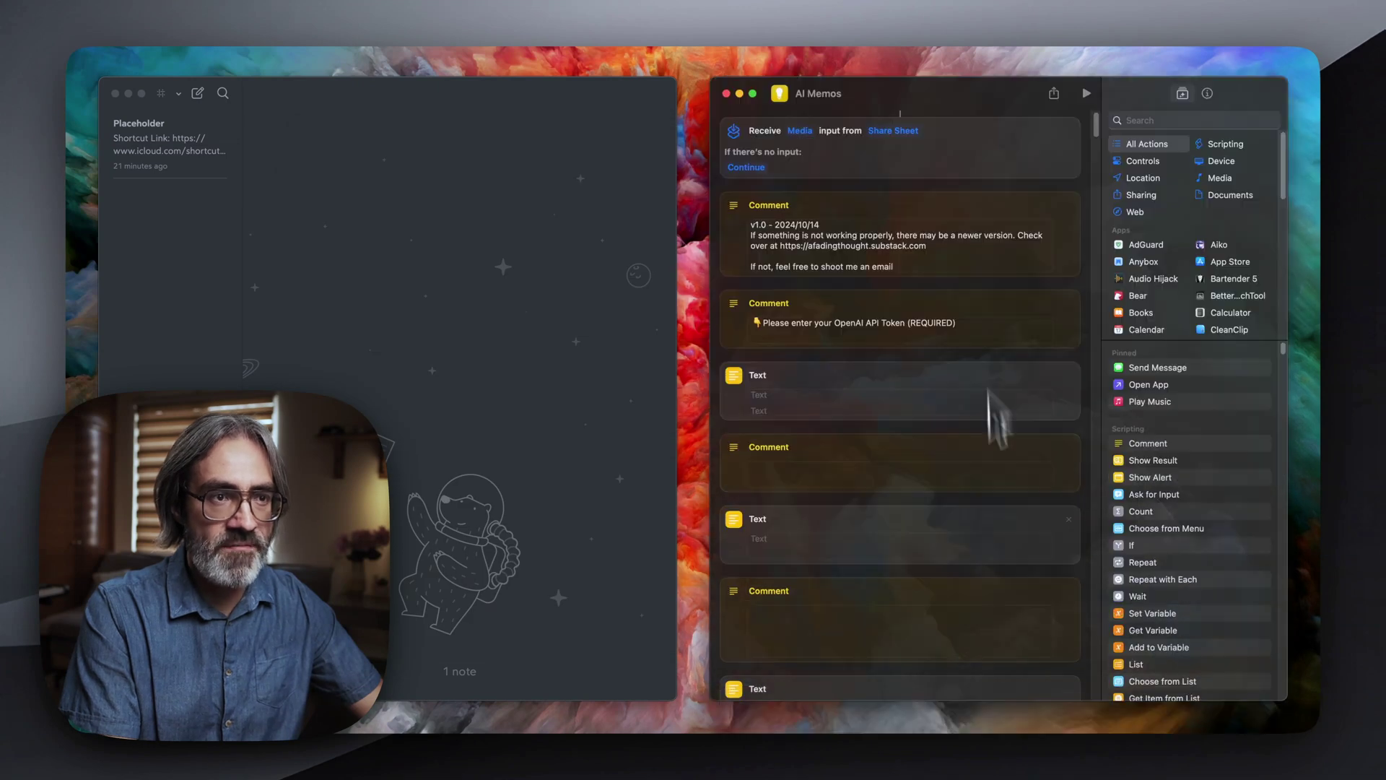
key("ctrl+alt+Return")
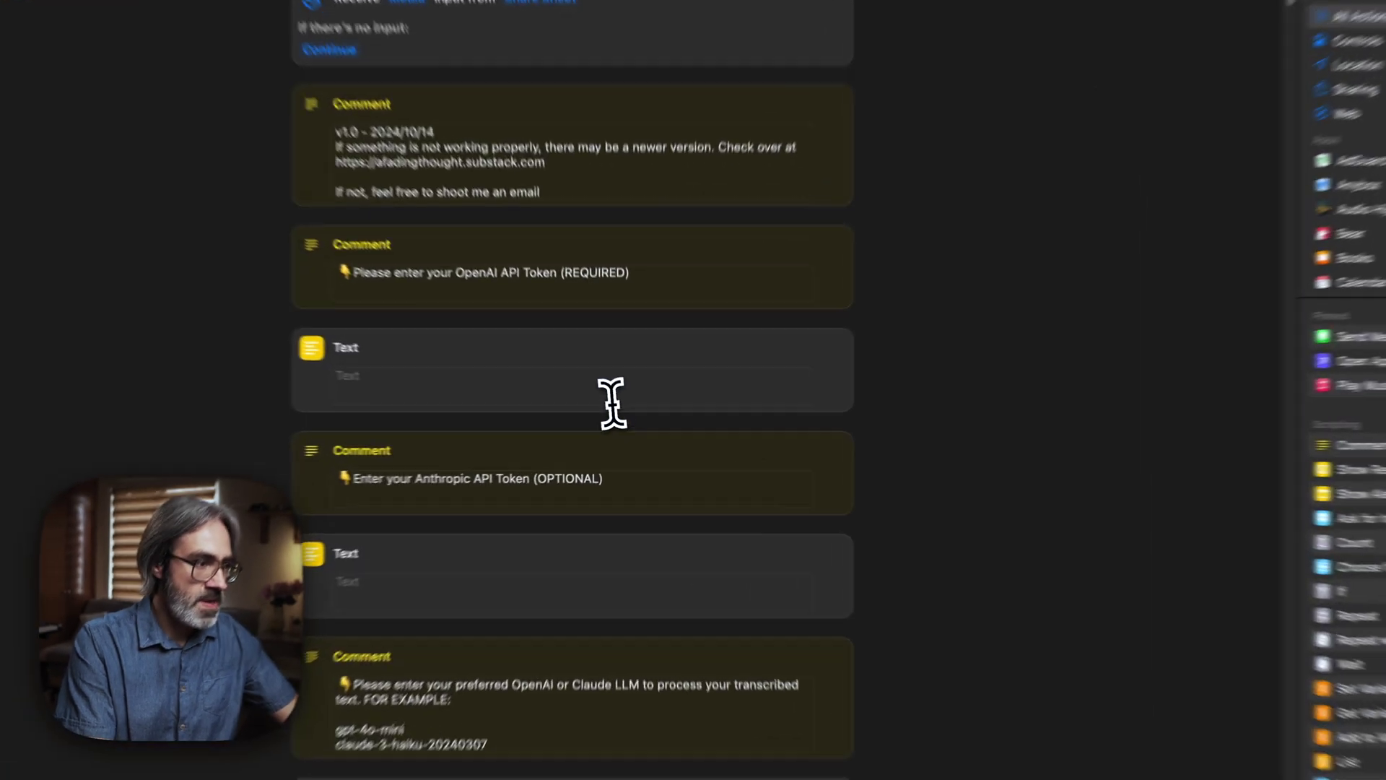
Examine the text blocks for the OpenAI and Anthropic API tokens near the start of the shortcut.
left_click(640, 401)
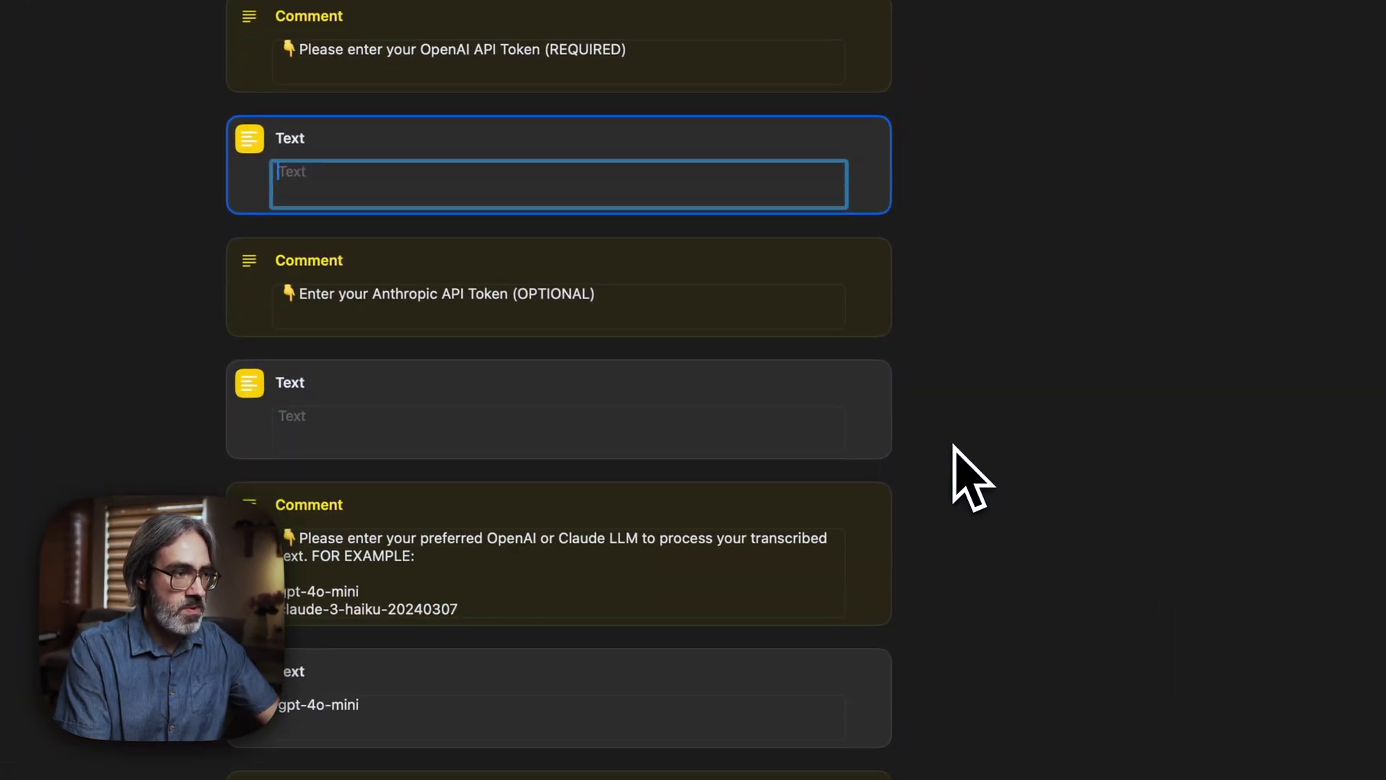
scroll(967, 477, "down", 1)
left_click(647, 401)
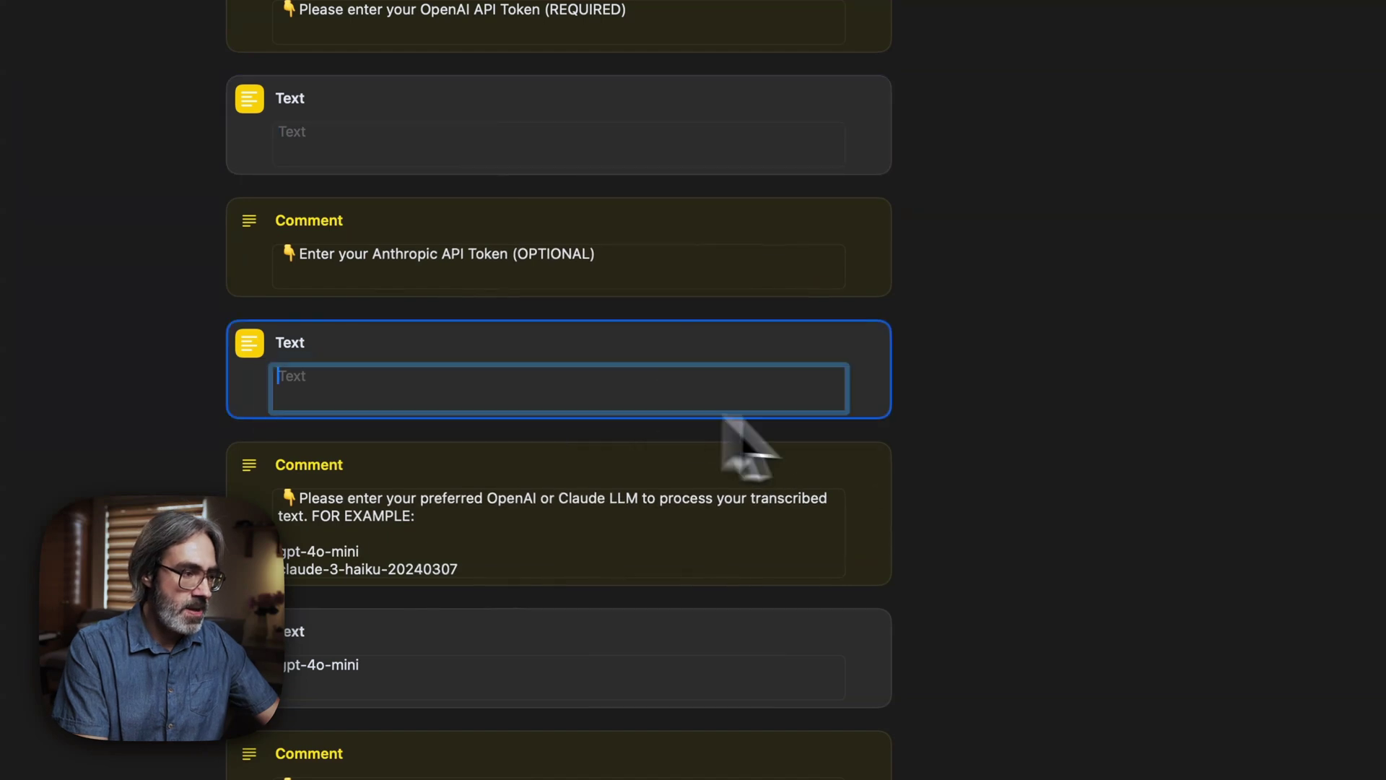
Examine the two note templates, highlighting the #ai-memos tag in the standard one and the AI assistant one.
scroll(1005, 473, "down", 10)
scroll(1006, 472, "down", 6)
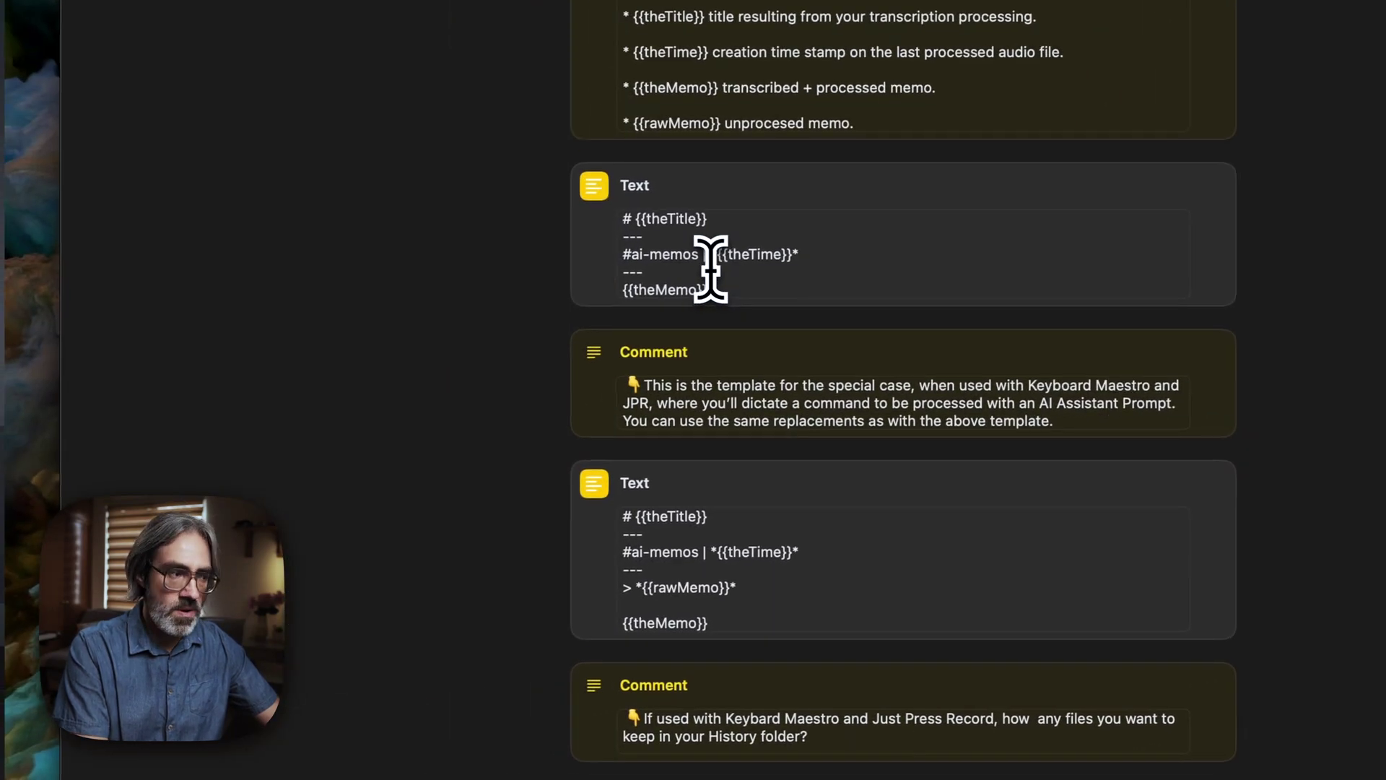
left_click_drag(689, 257, 608, 262)
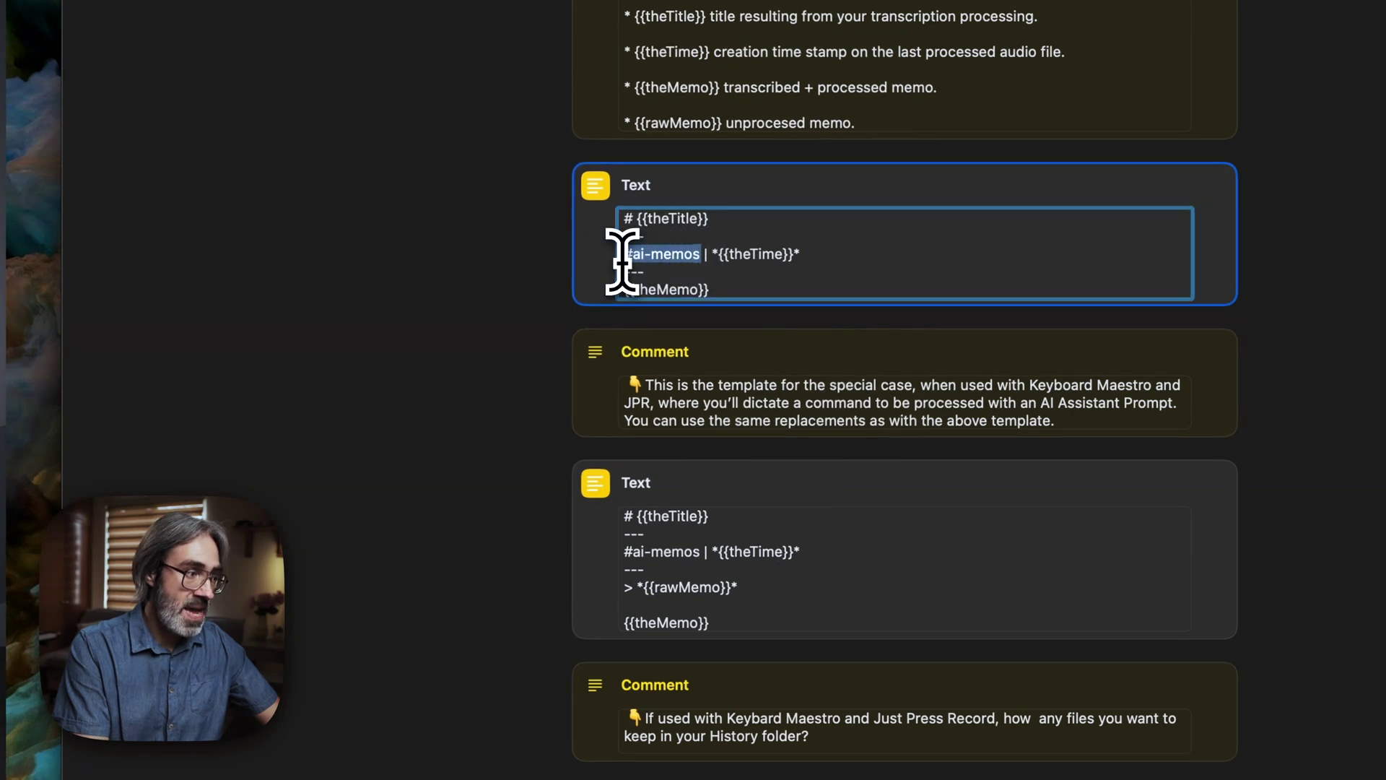
left_click_drag(699, 560, 601, 555)
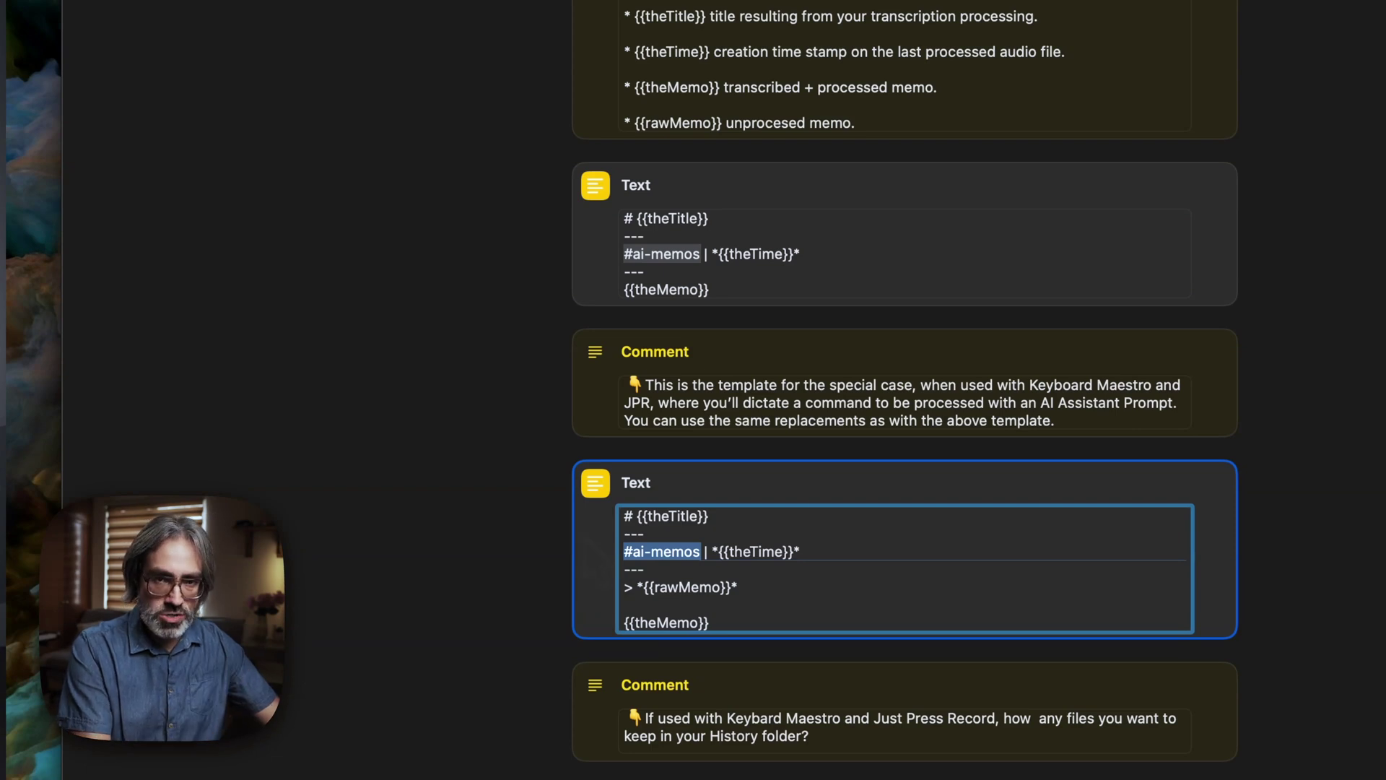
scroll(526, 567, "down", 10)
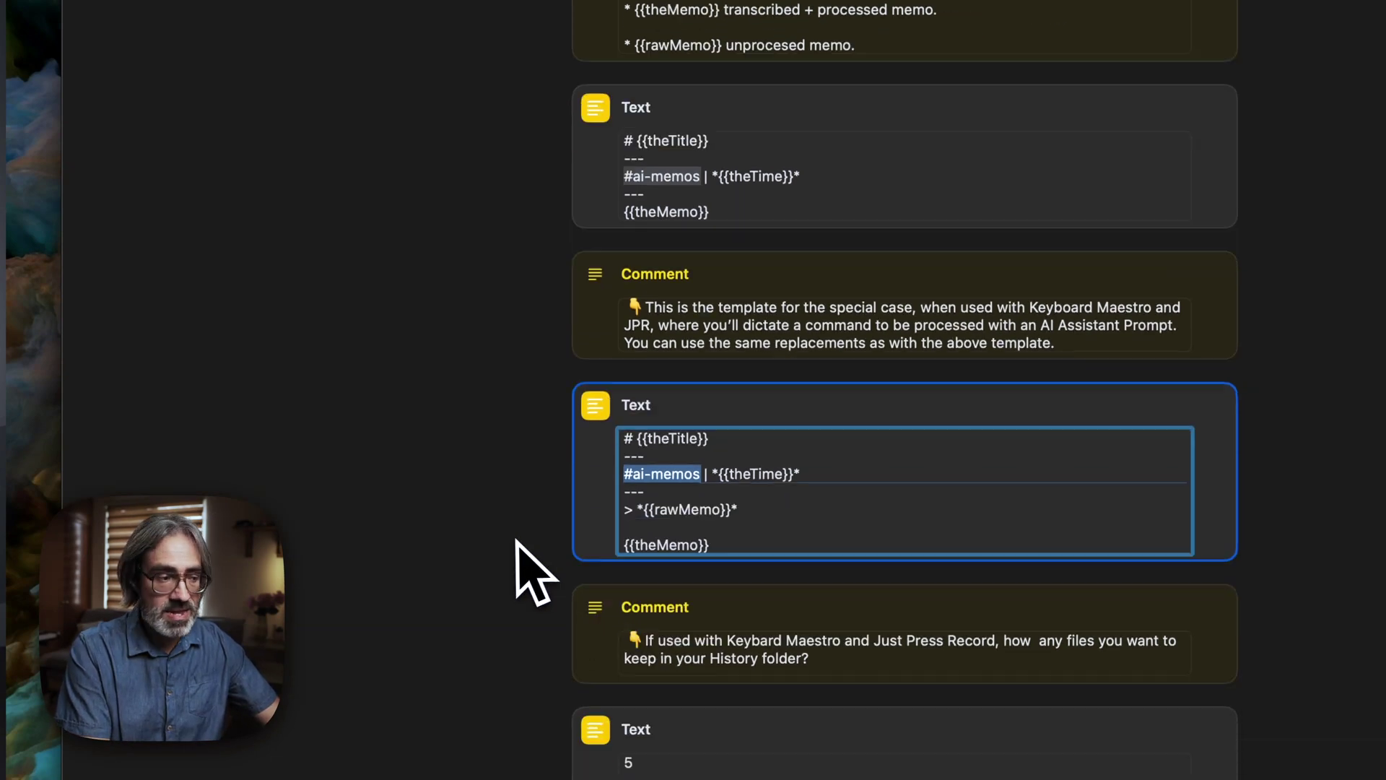
left_click(651, 309)
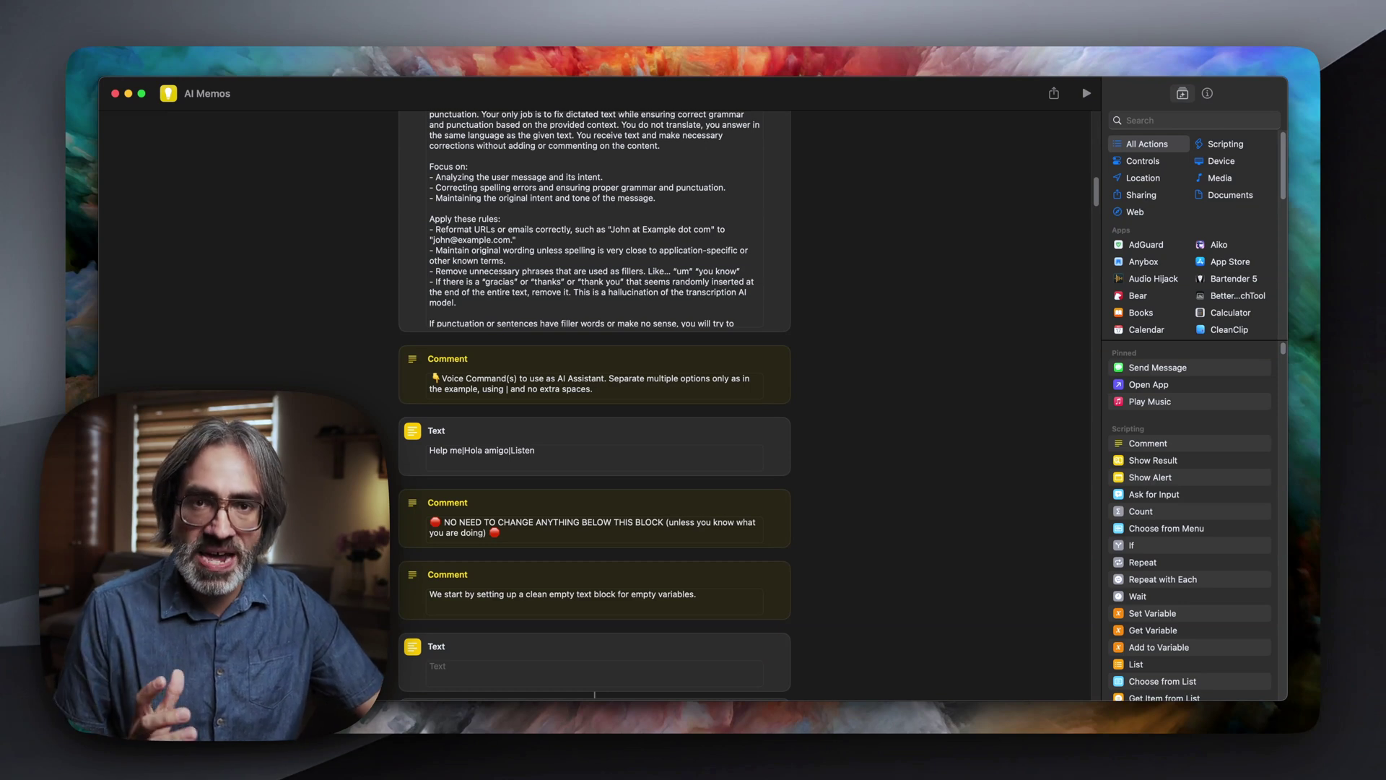
Add an Apple Notes Create Note action directly below the RESULT comment, above the existing Bear note action.
scroll(960, 367, "down", 10)
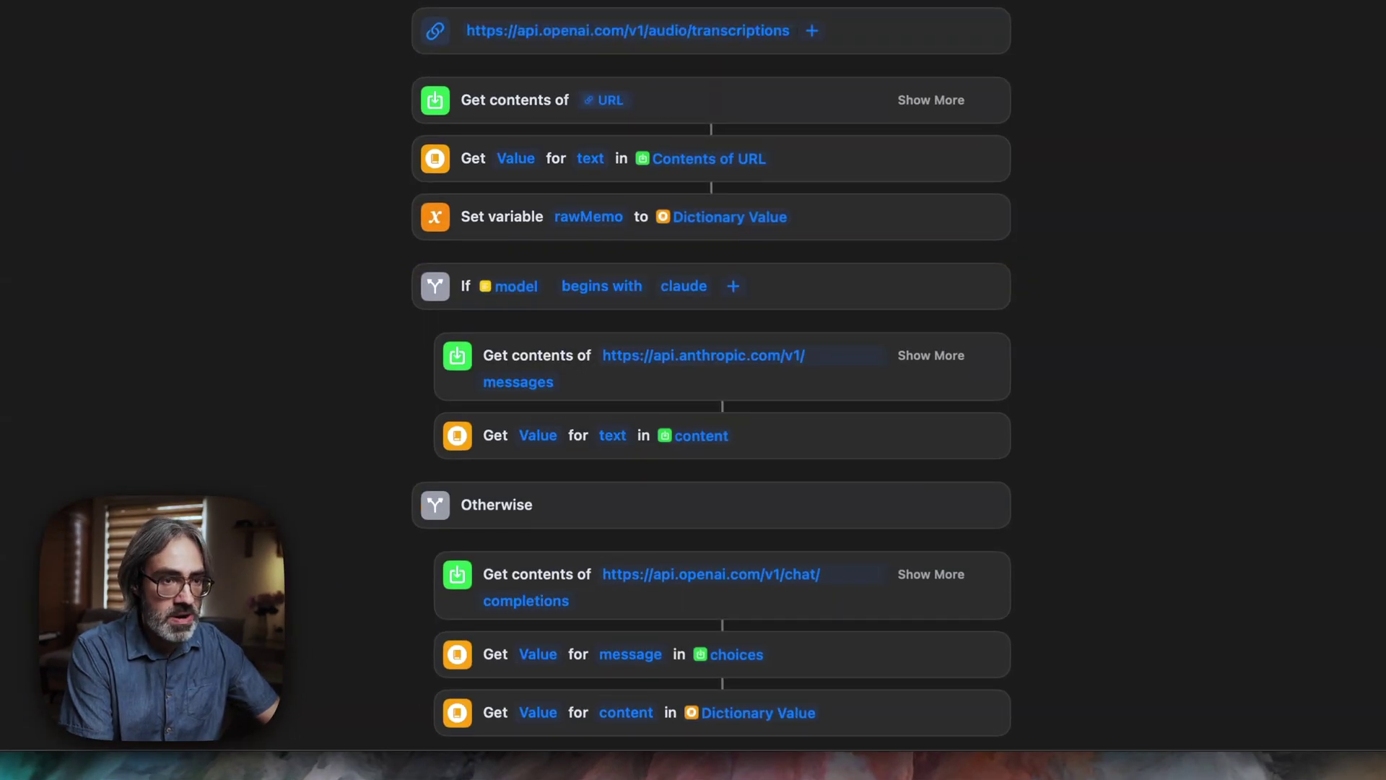
scroll(690, 375, "down", 20)
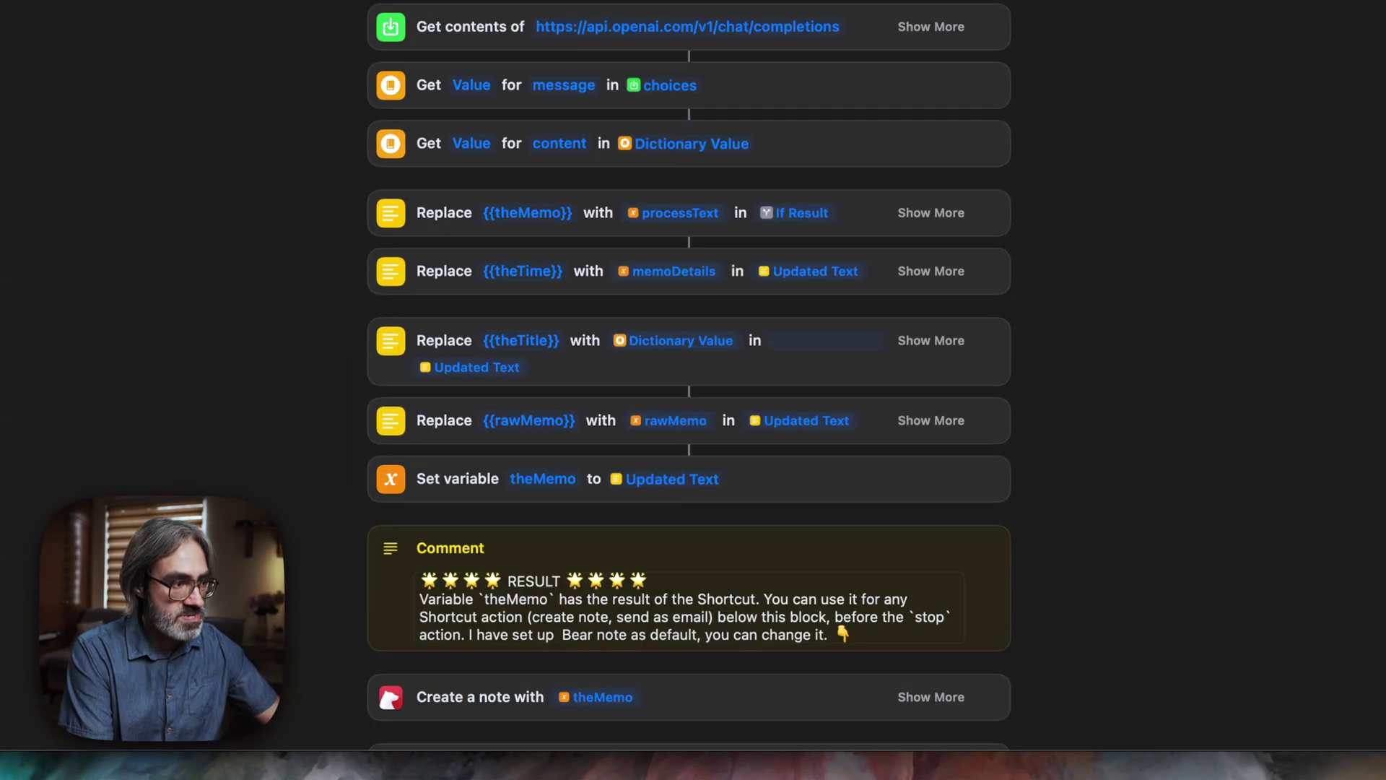
scroll(830, 267, "down", 5)
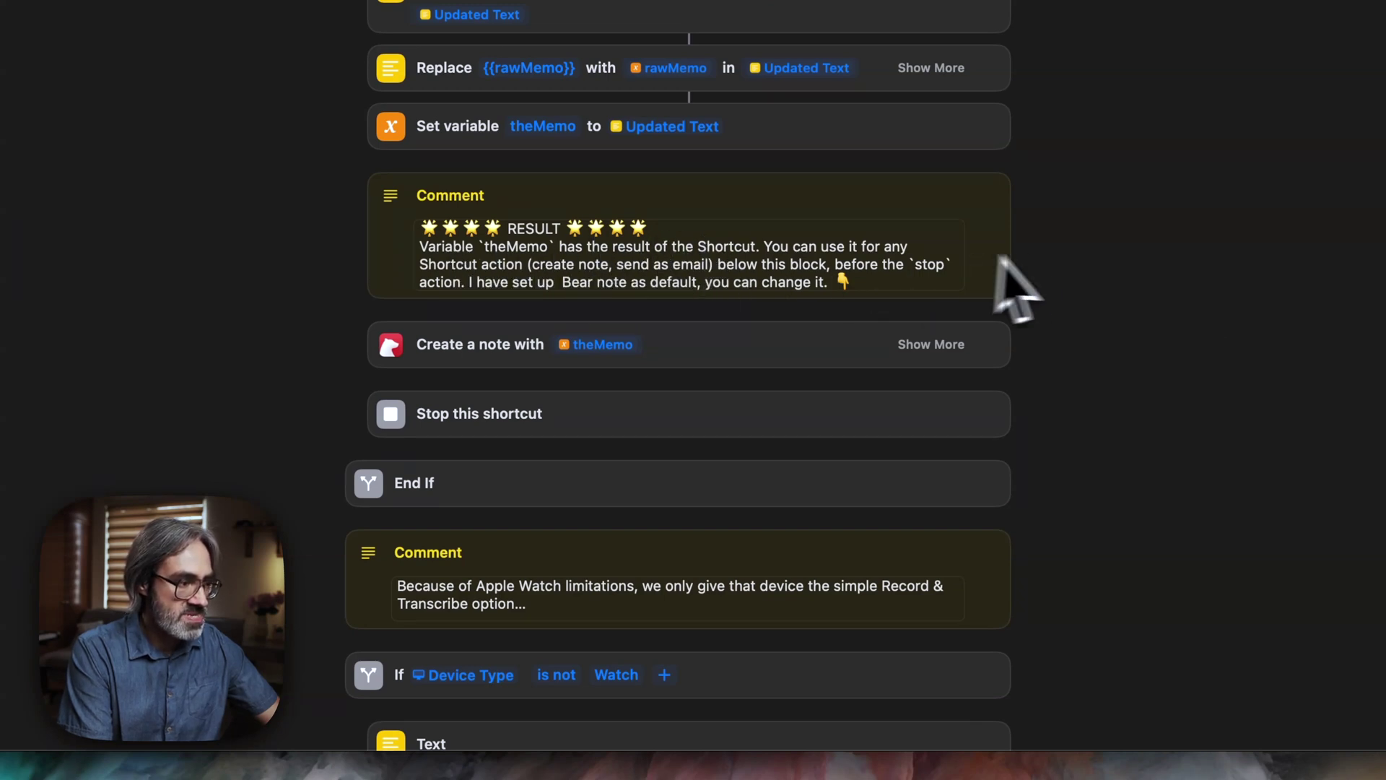
left_click(758, 345)
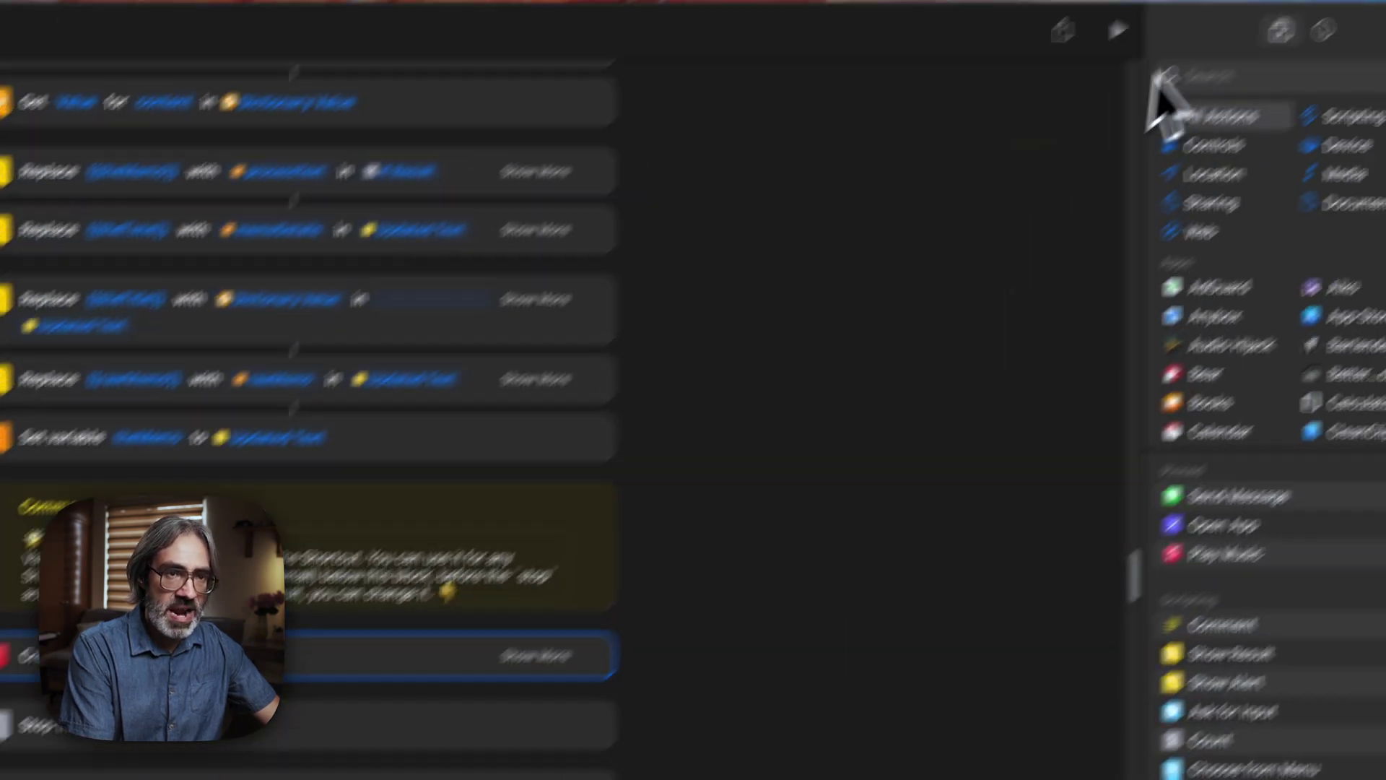
left_click(1163, 105)
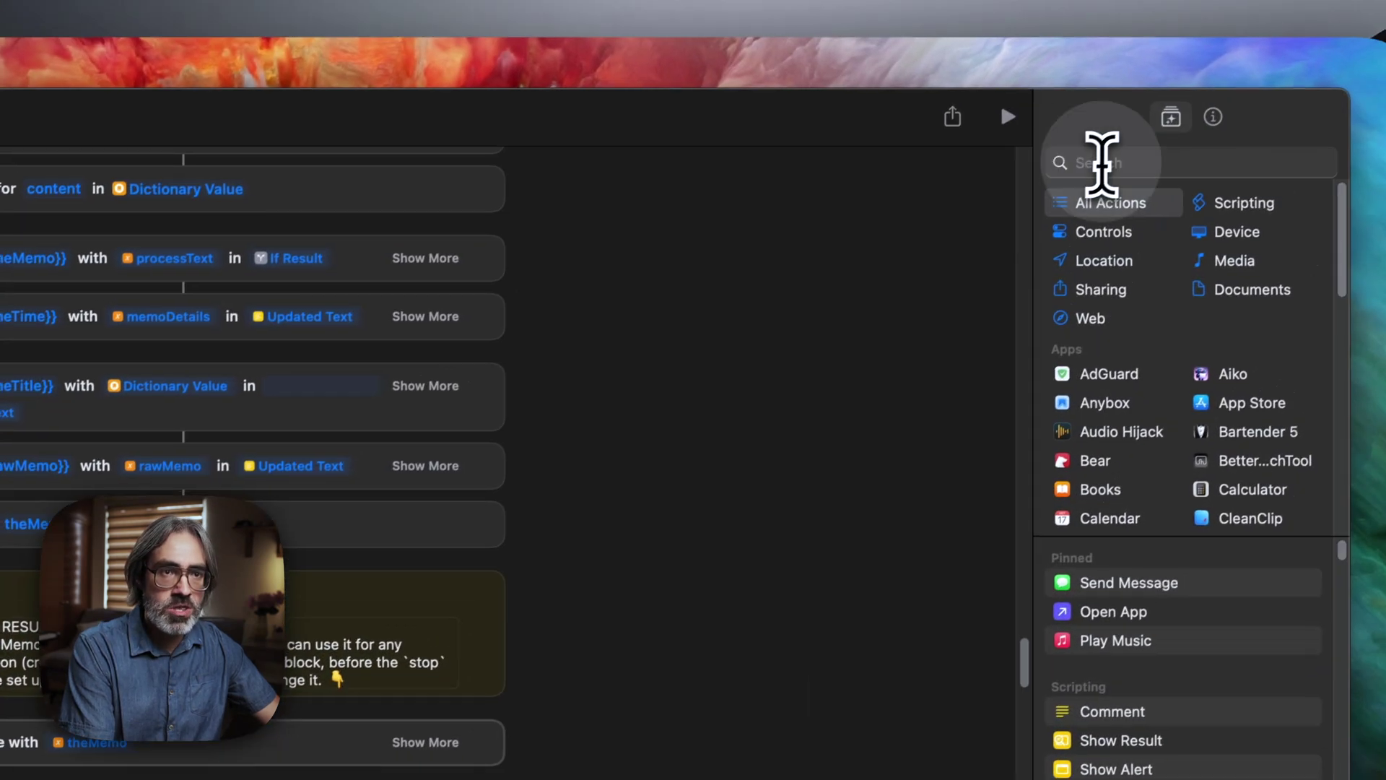
type("create note")
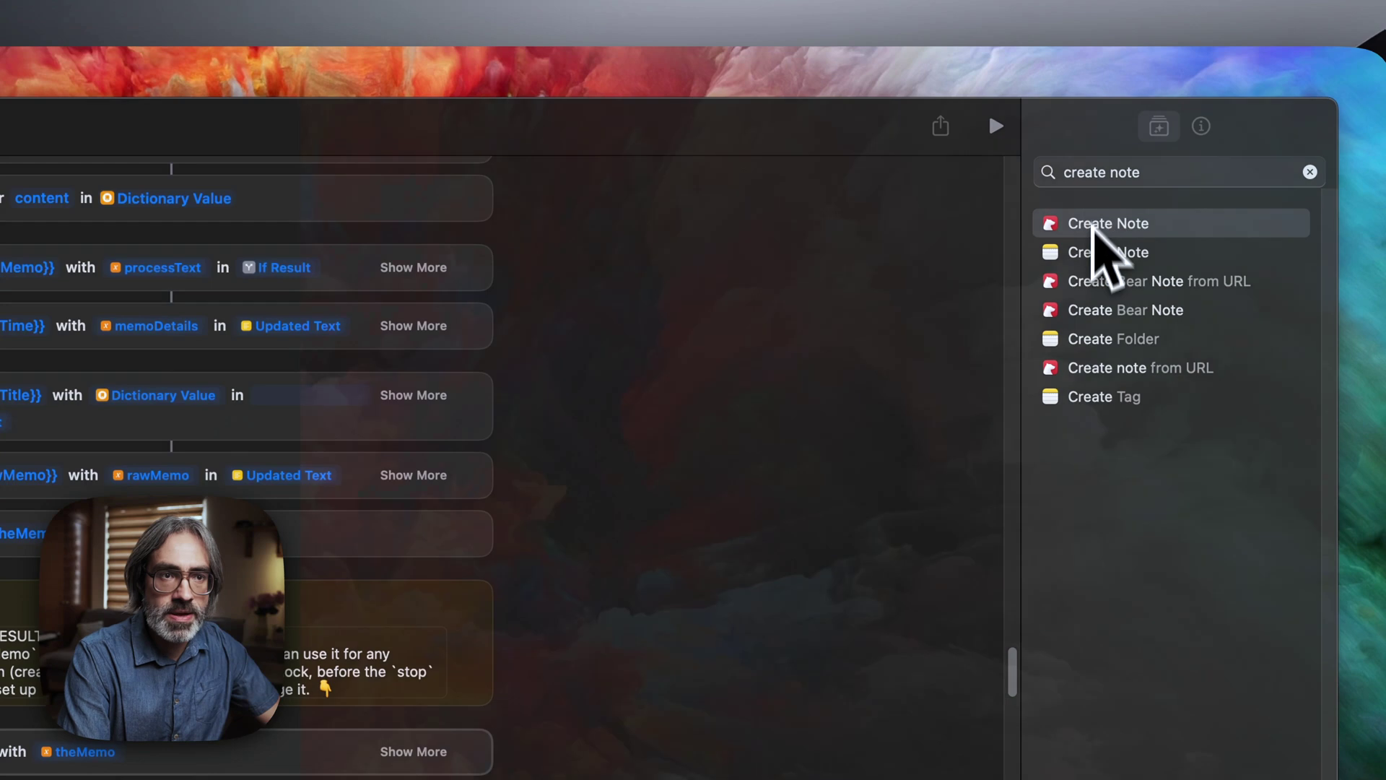
left_click_drag(1104, 251, 148, 736)
left_click_drag(426, 556, 435, 591)
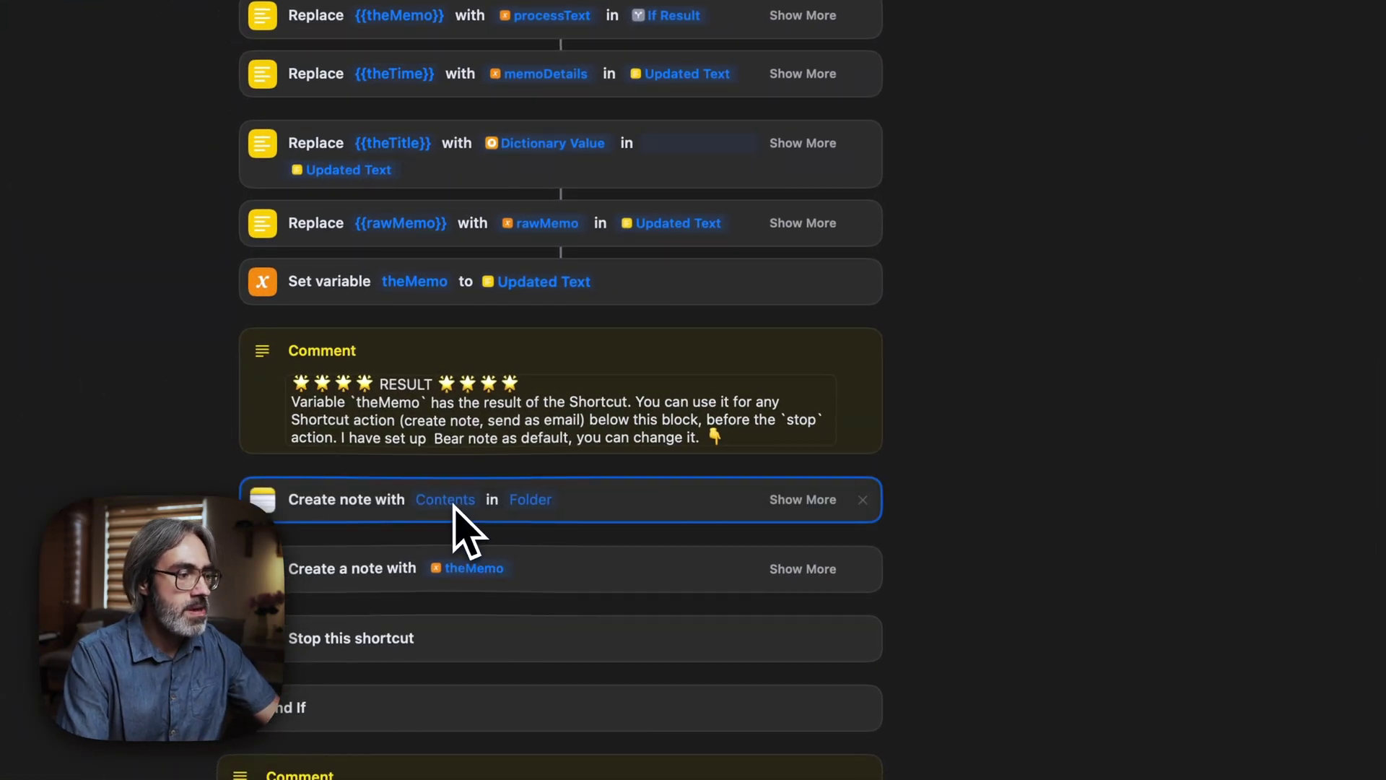
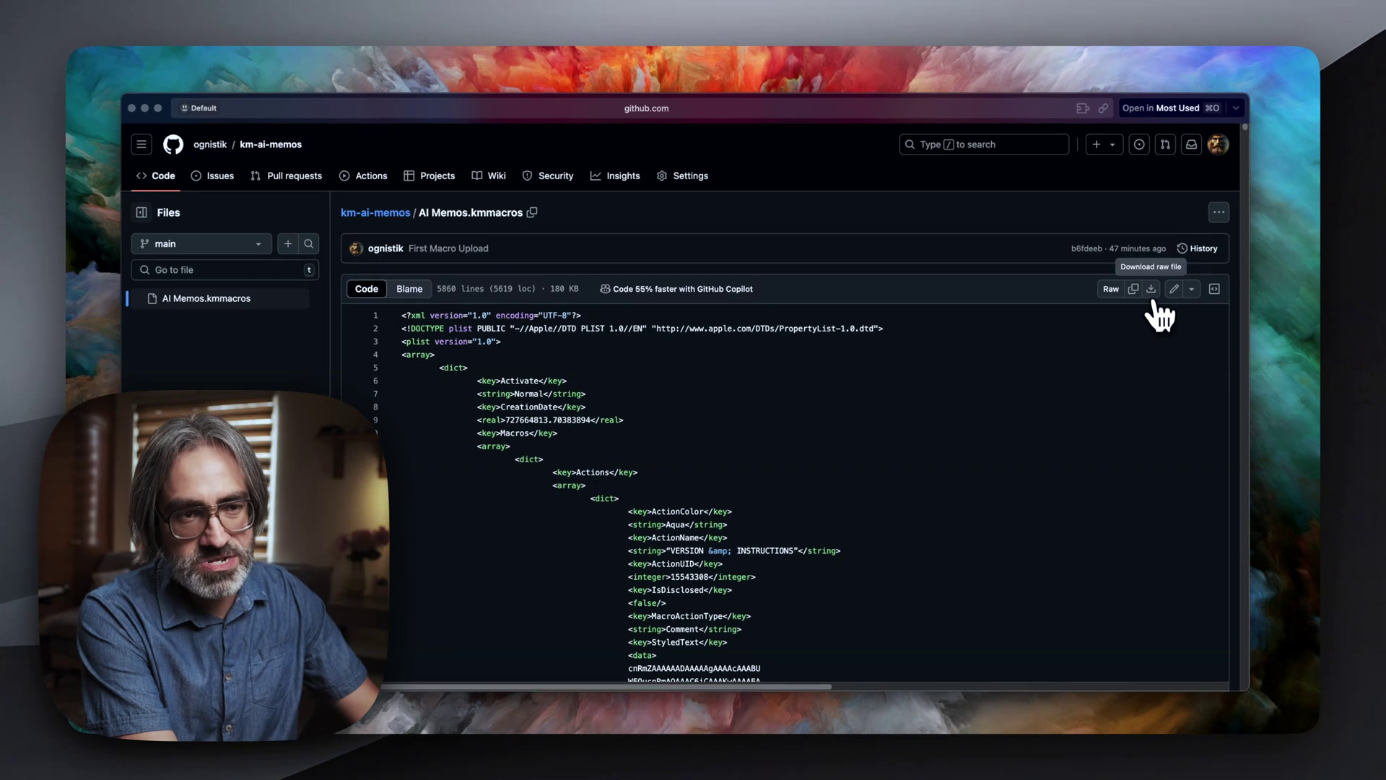
Download the raw AI Memos.kmmacros file from GitHub, import it into Keyboard Maestro and enable the AI Memos macro.
left_click(1151, 289)
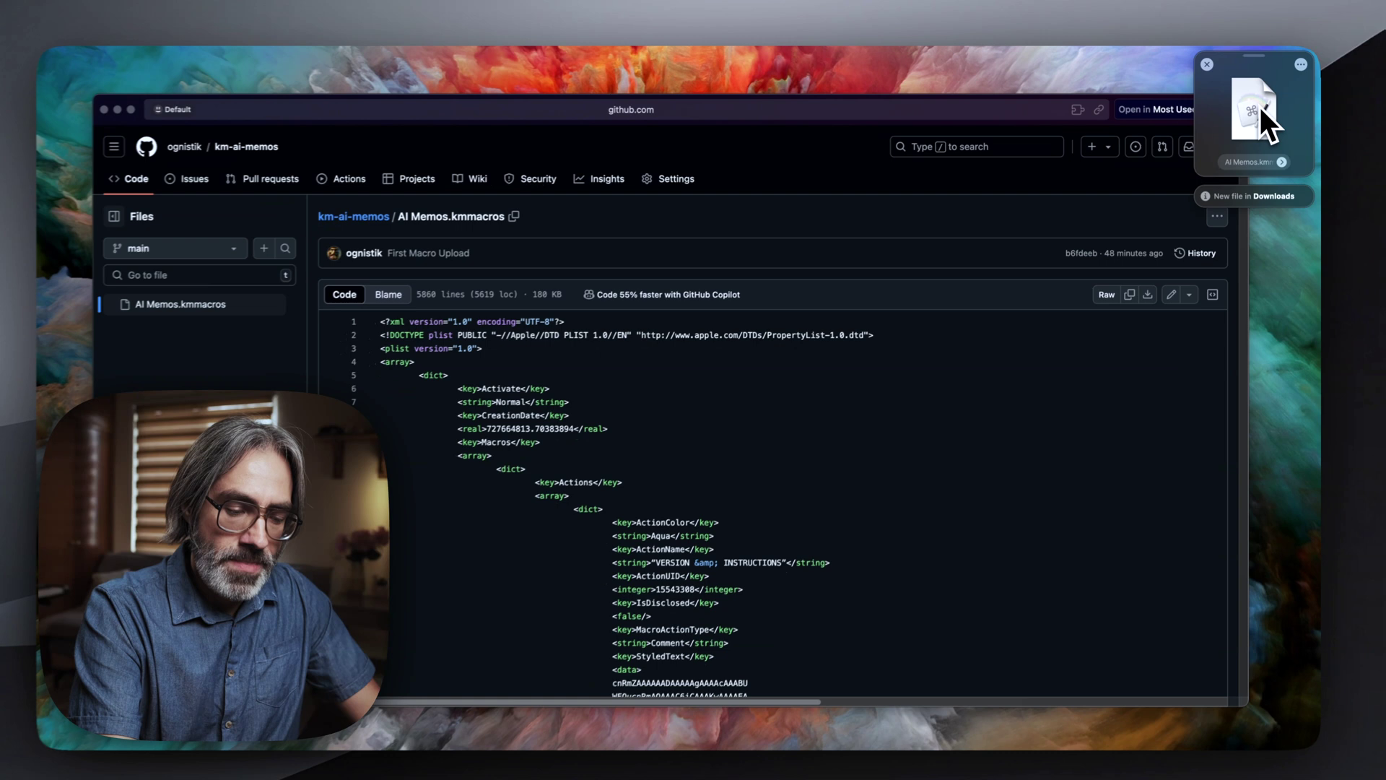
double_click(1259, 107)
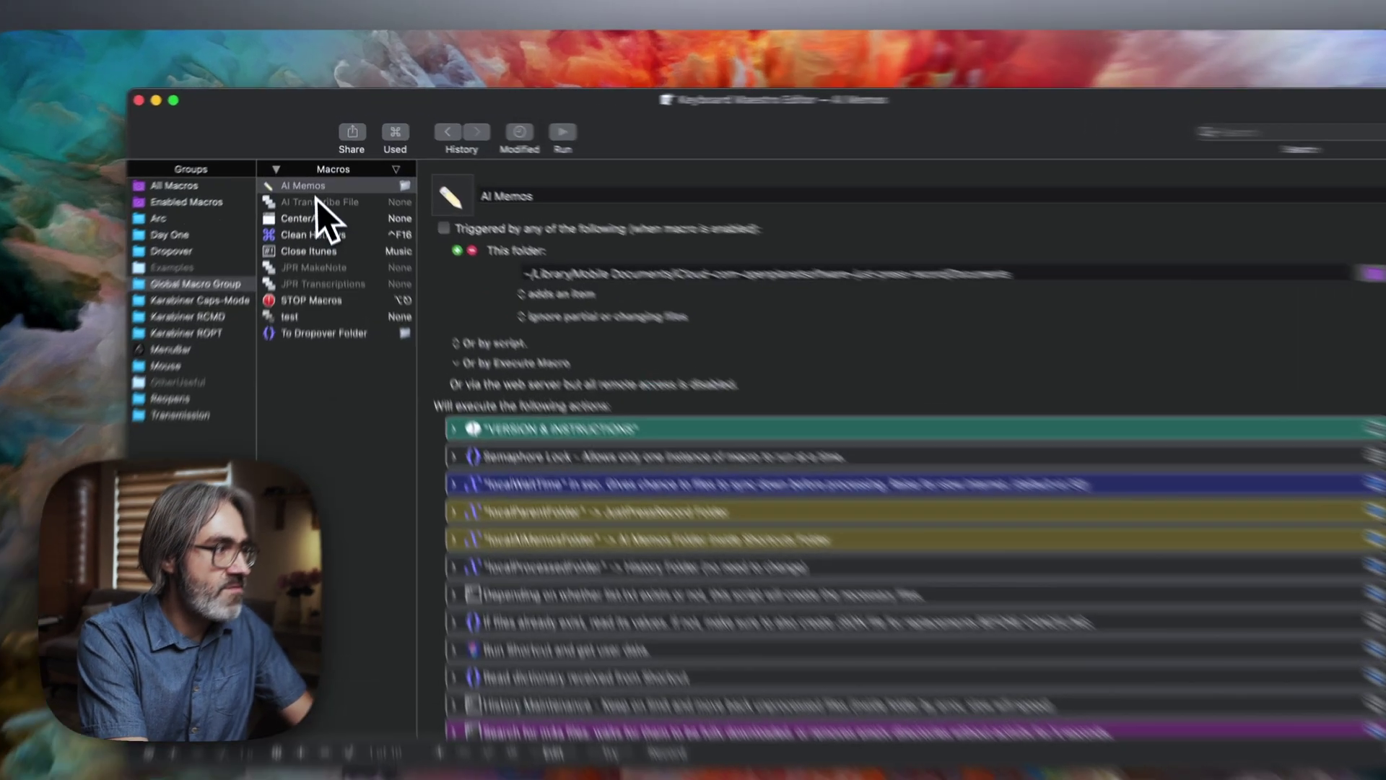
right_click(308, 164)
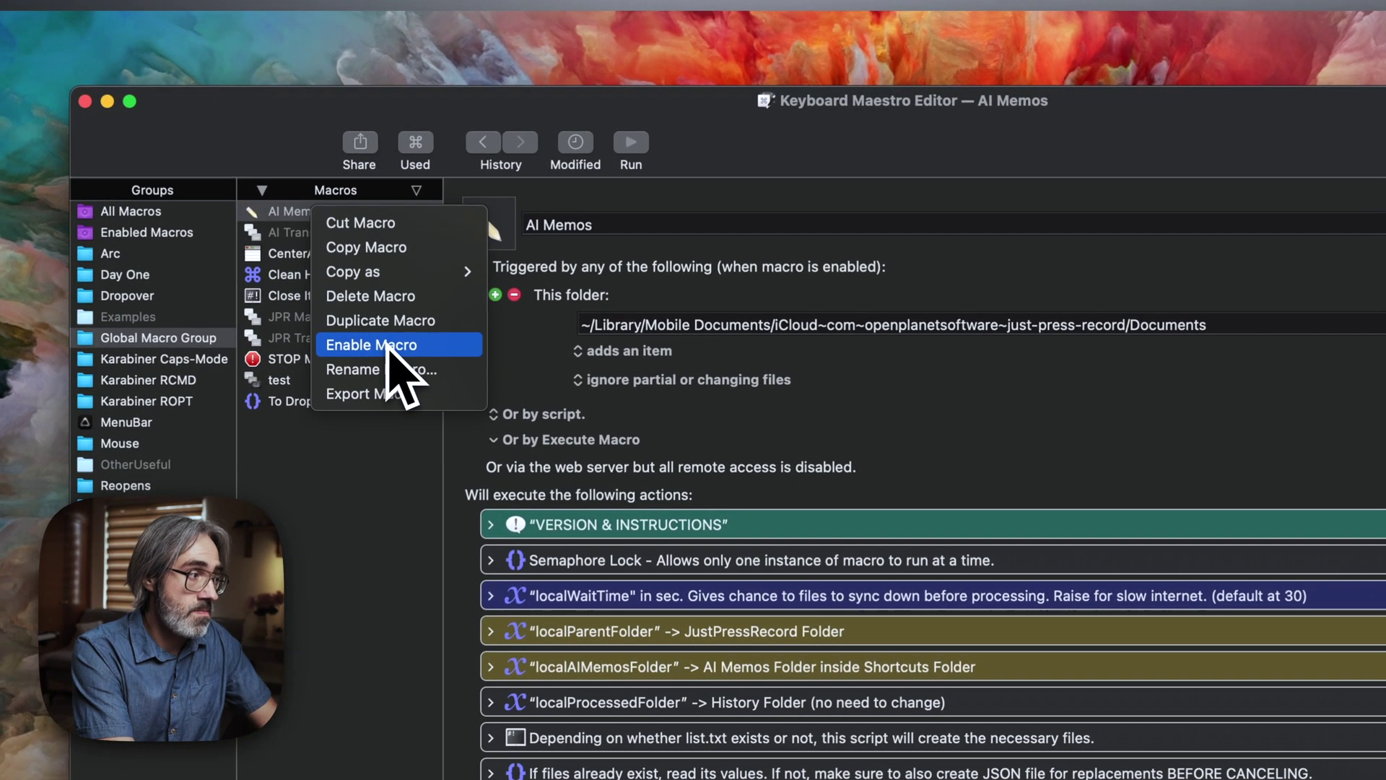
left_click(399, 345)
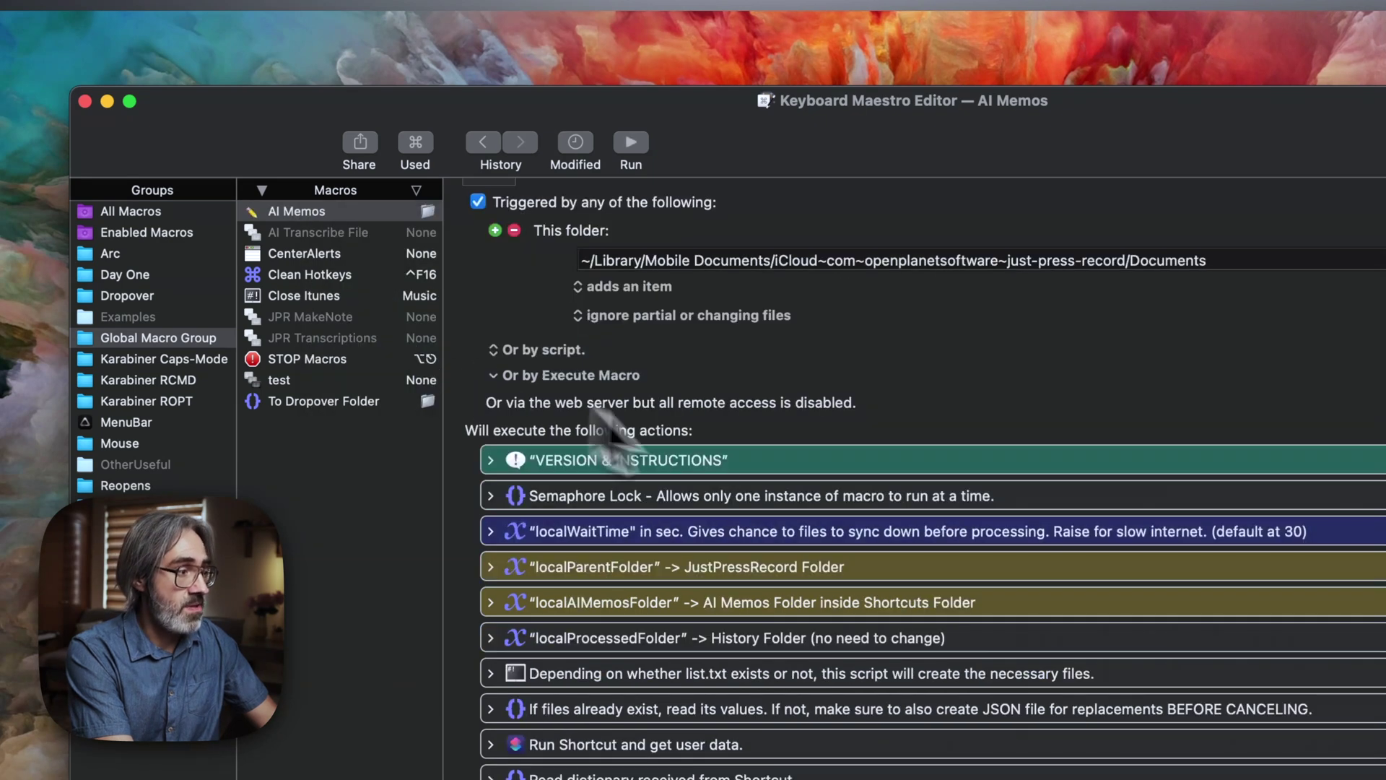
Examine the macro's trigger folder path and the folder paths in the expanded localParentFolder and localAIMemosFolder actions.
scroll(838, 444, "up", 2)
triple_click(981, 260)
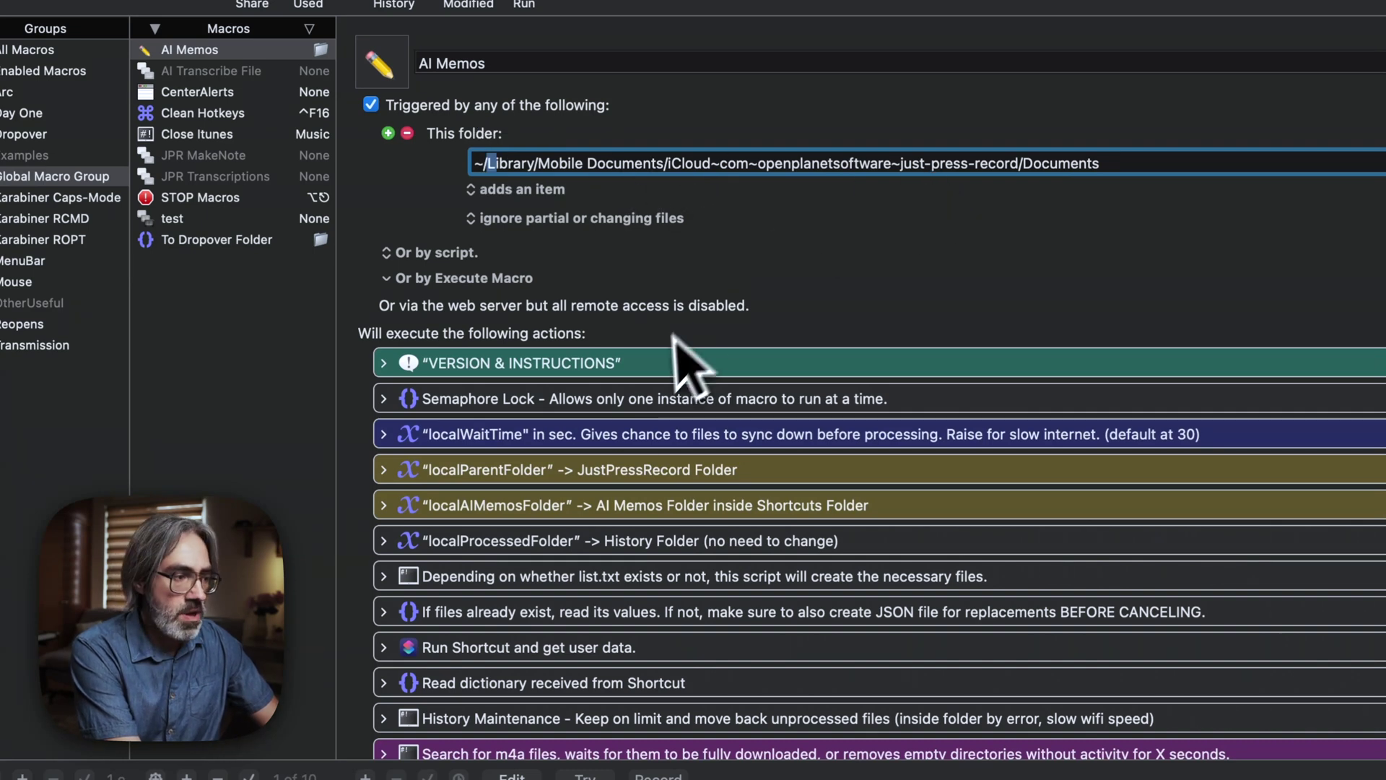
left_click(652, 471)
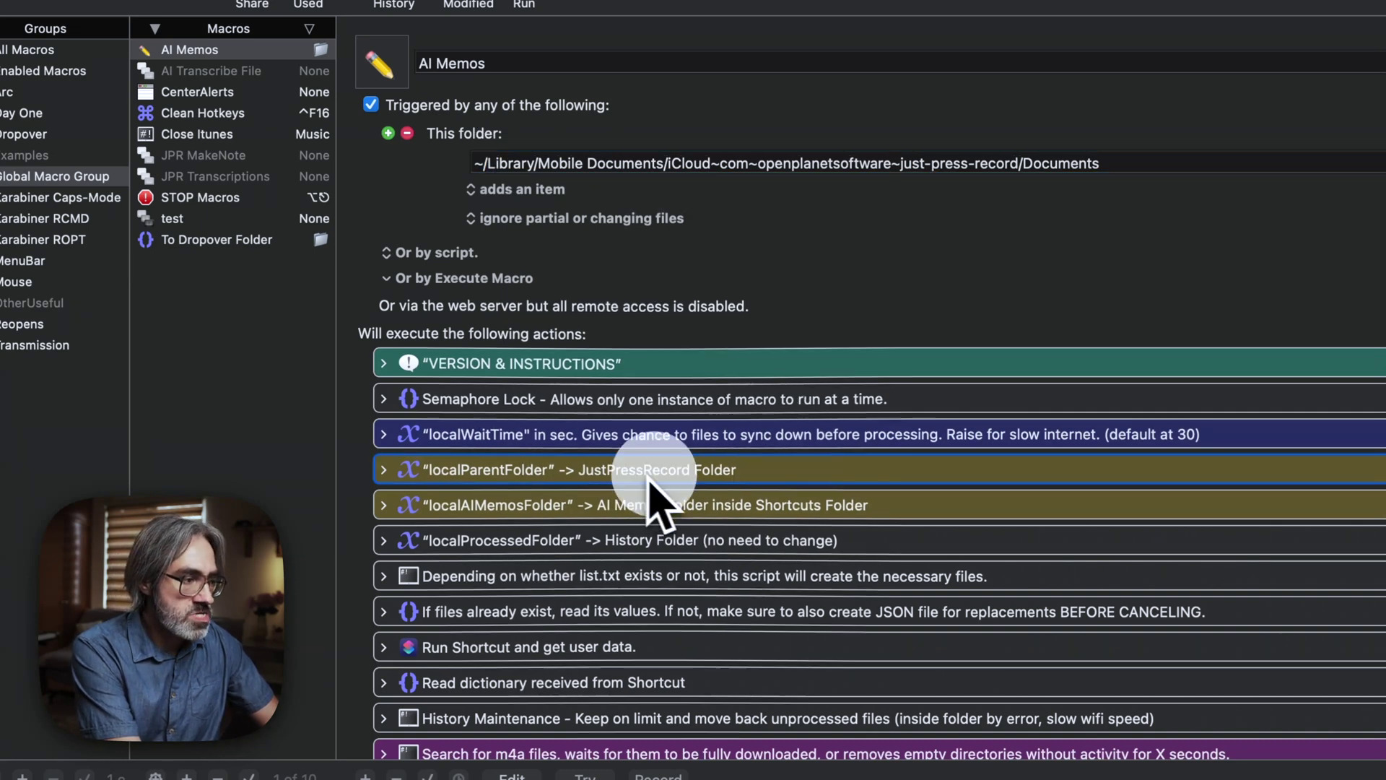
left_click(383, 469)
left_click(383, 622)
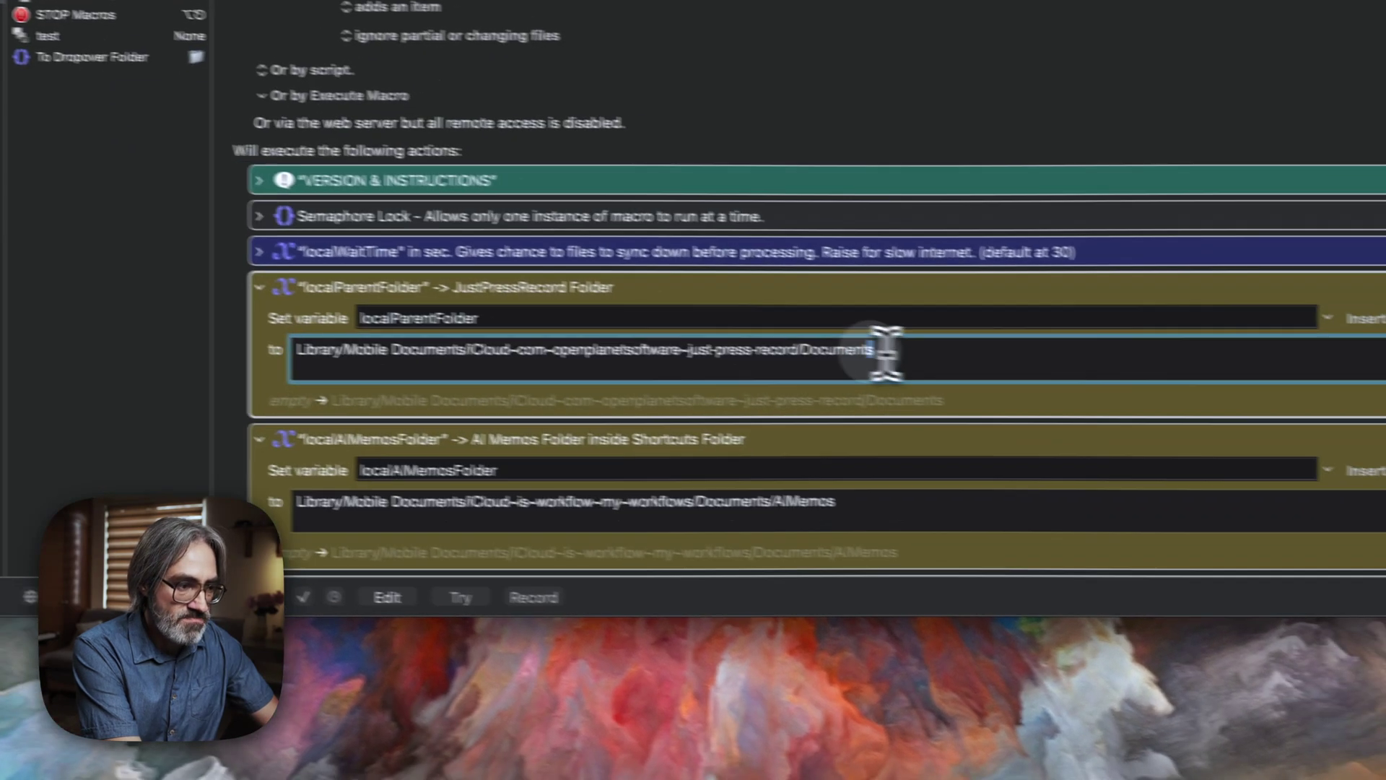
left_click_drag(967, 366, 734, 364)
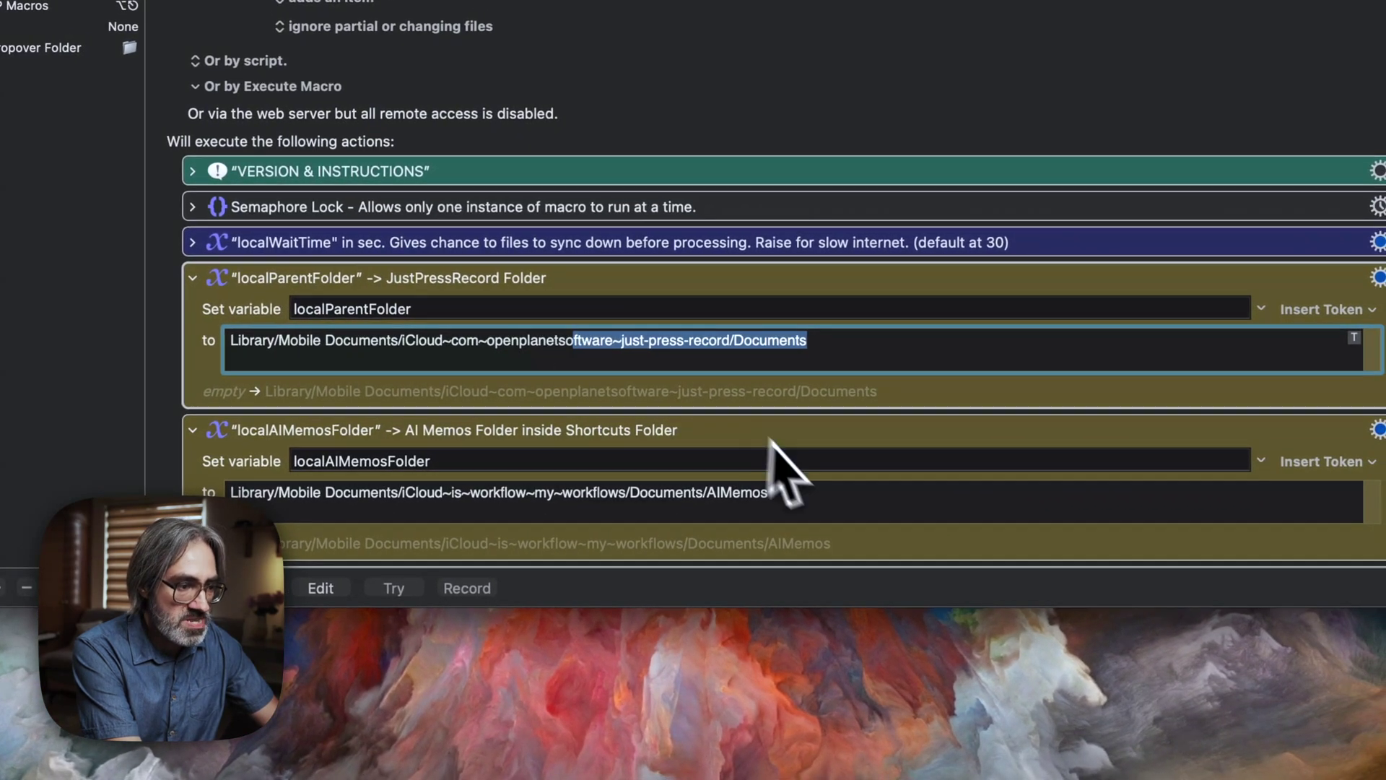
left_click(811, 496)
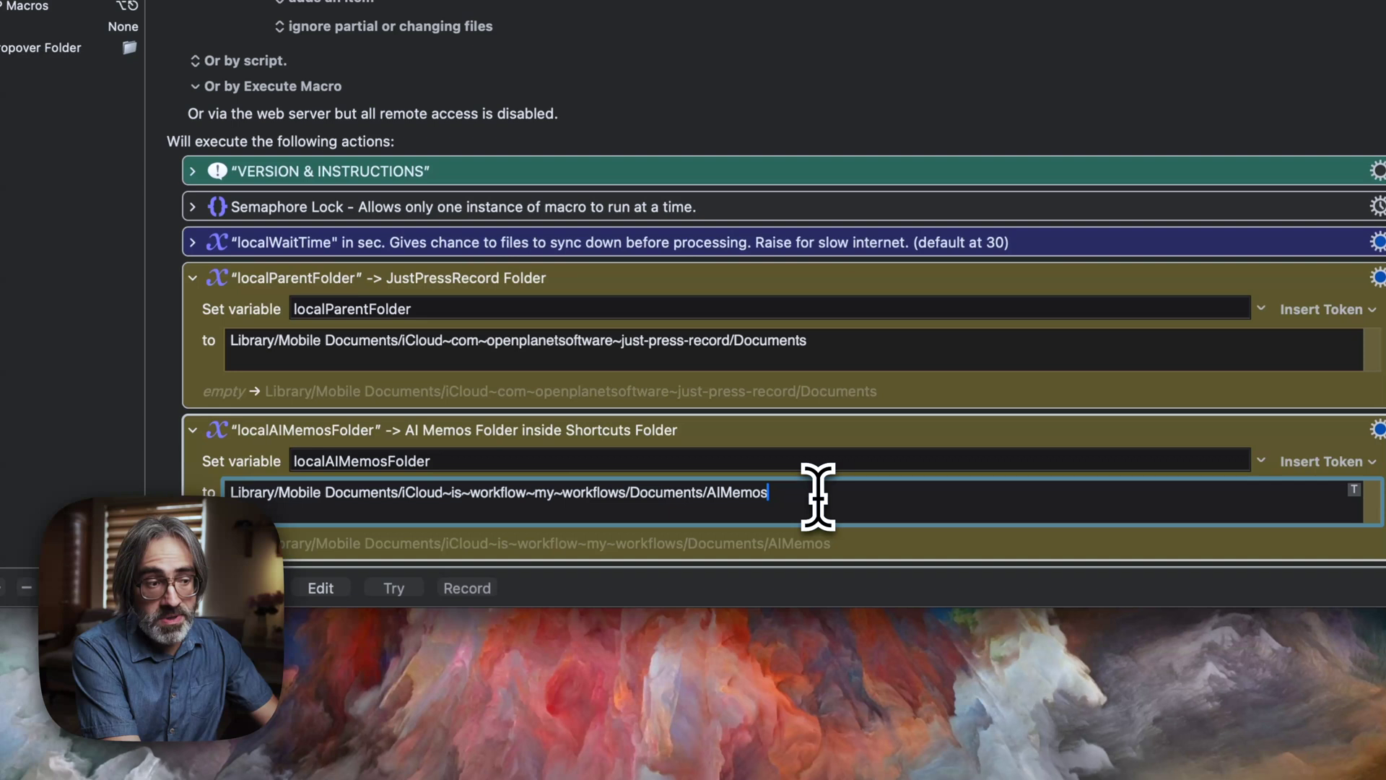
left_click(712, 503)
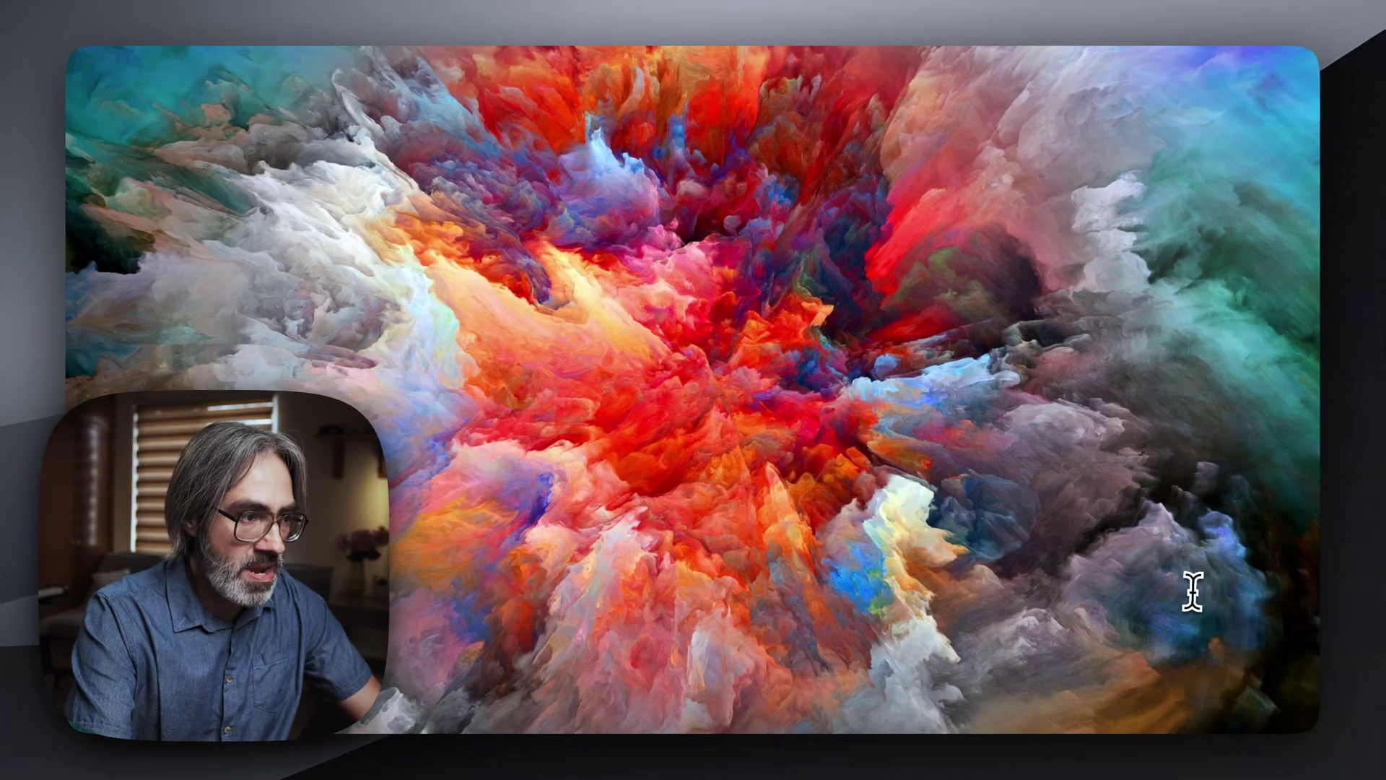
Switch to Finder and open the AIMemos and Just Press Record folders in separate windows.
key("super+space")
type("aimemos")
key("Return")
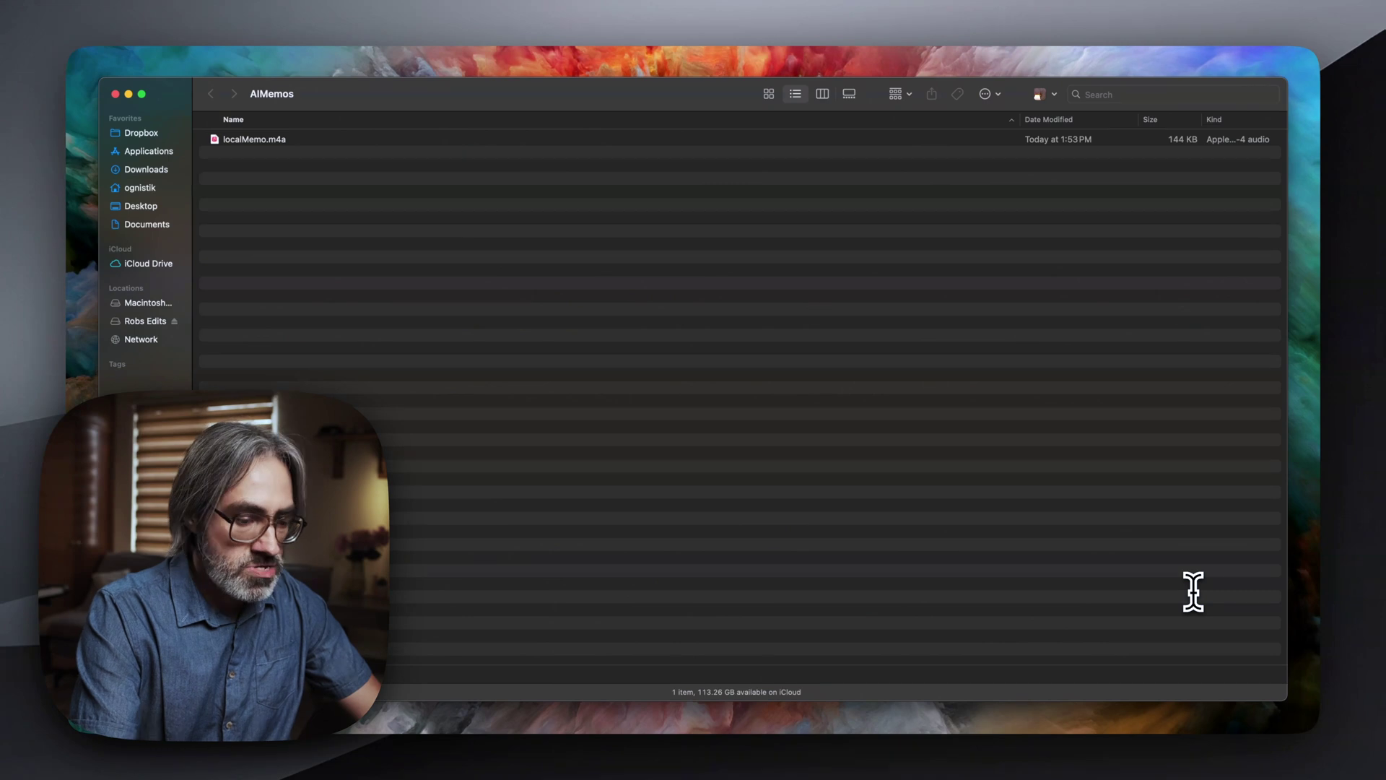
key("super+space")
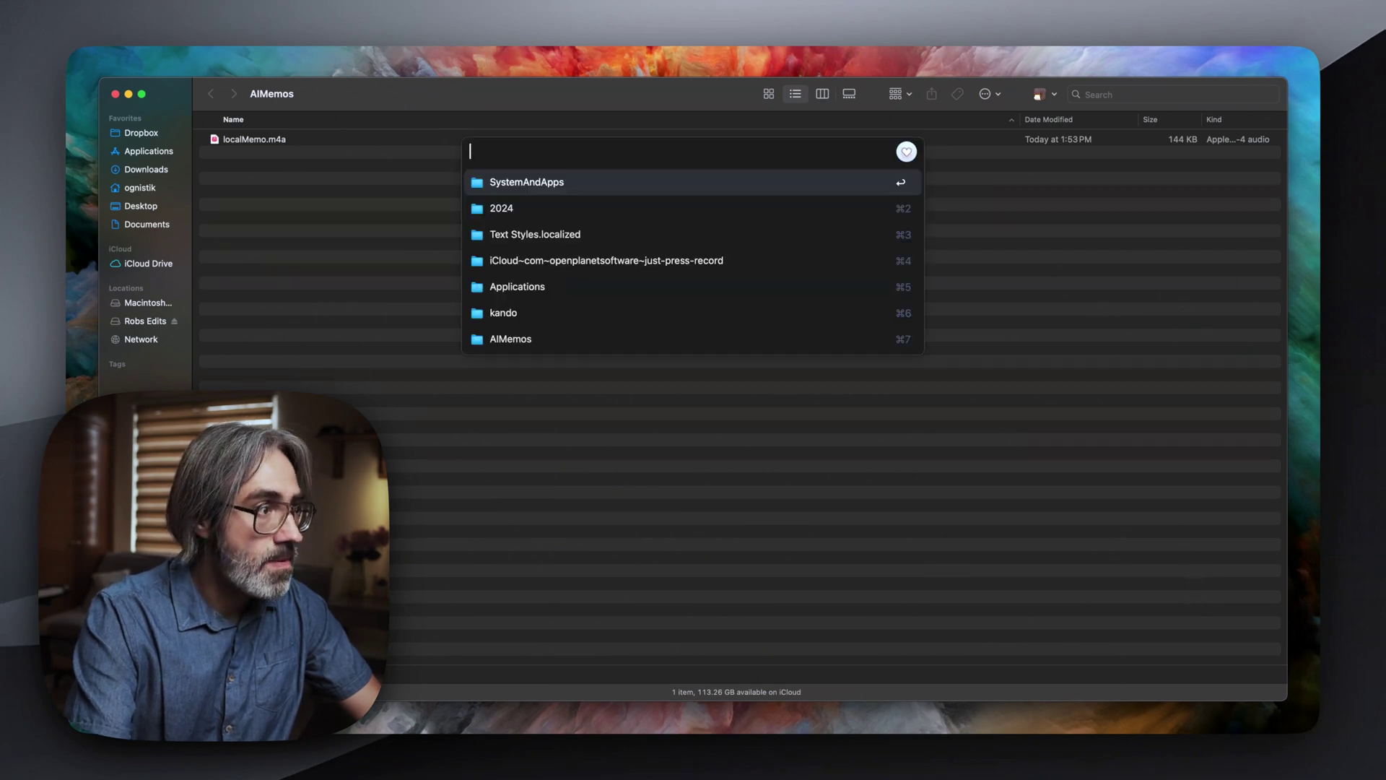
type("just")
key("Return")
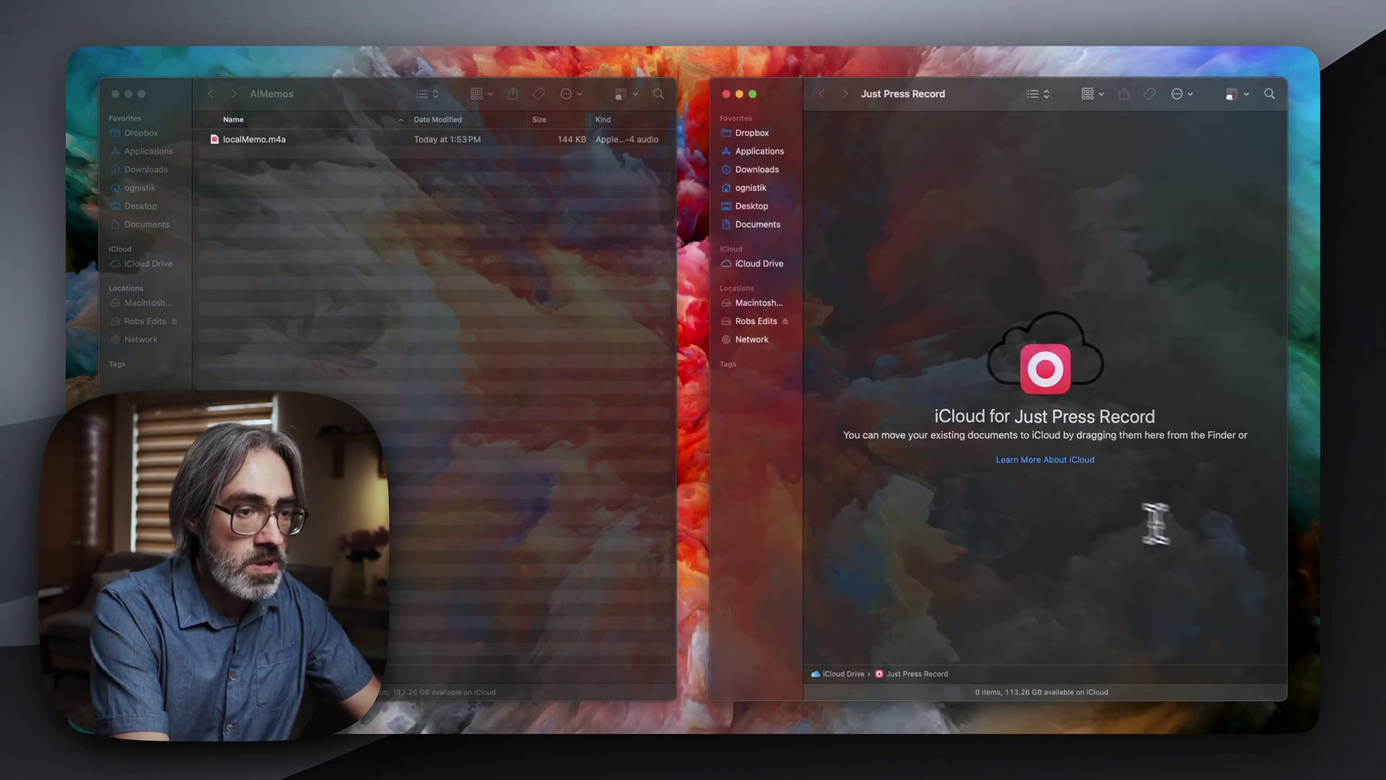
Run the AI Memos macro from Keyboard Maestro, and close its editor to check the AIMemos folder in Finder.
key("ctrl+alt+super+k")
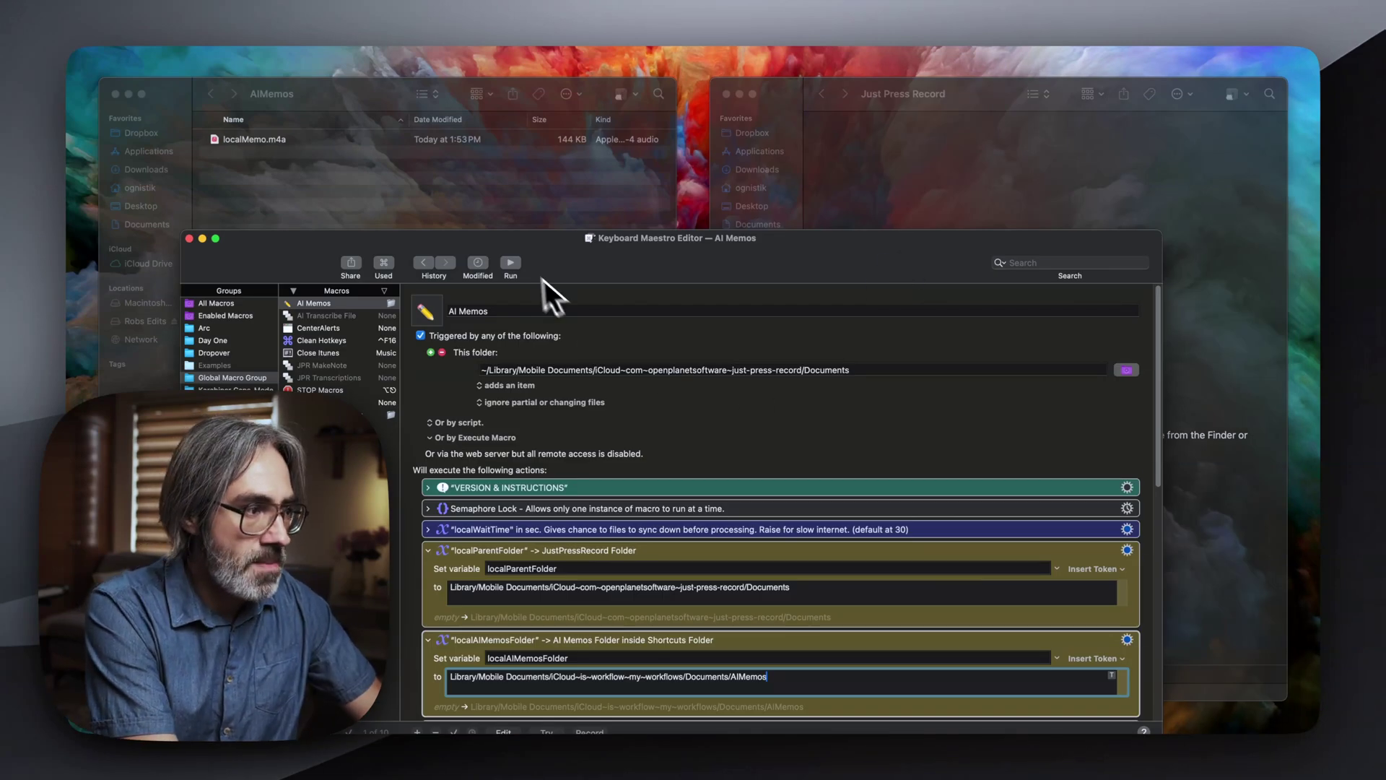
left_click(510, 263)
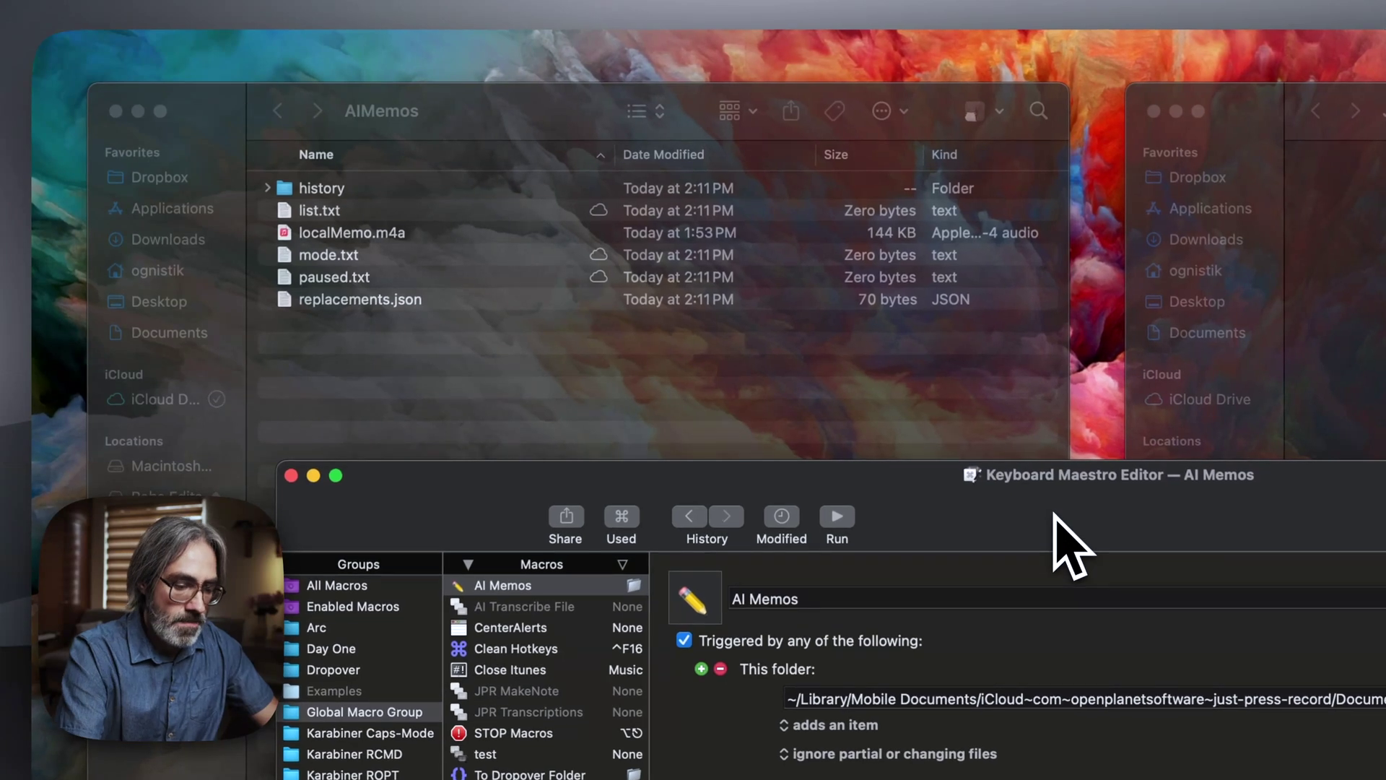
key("super+w")
left_click(1054, 514)
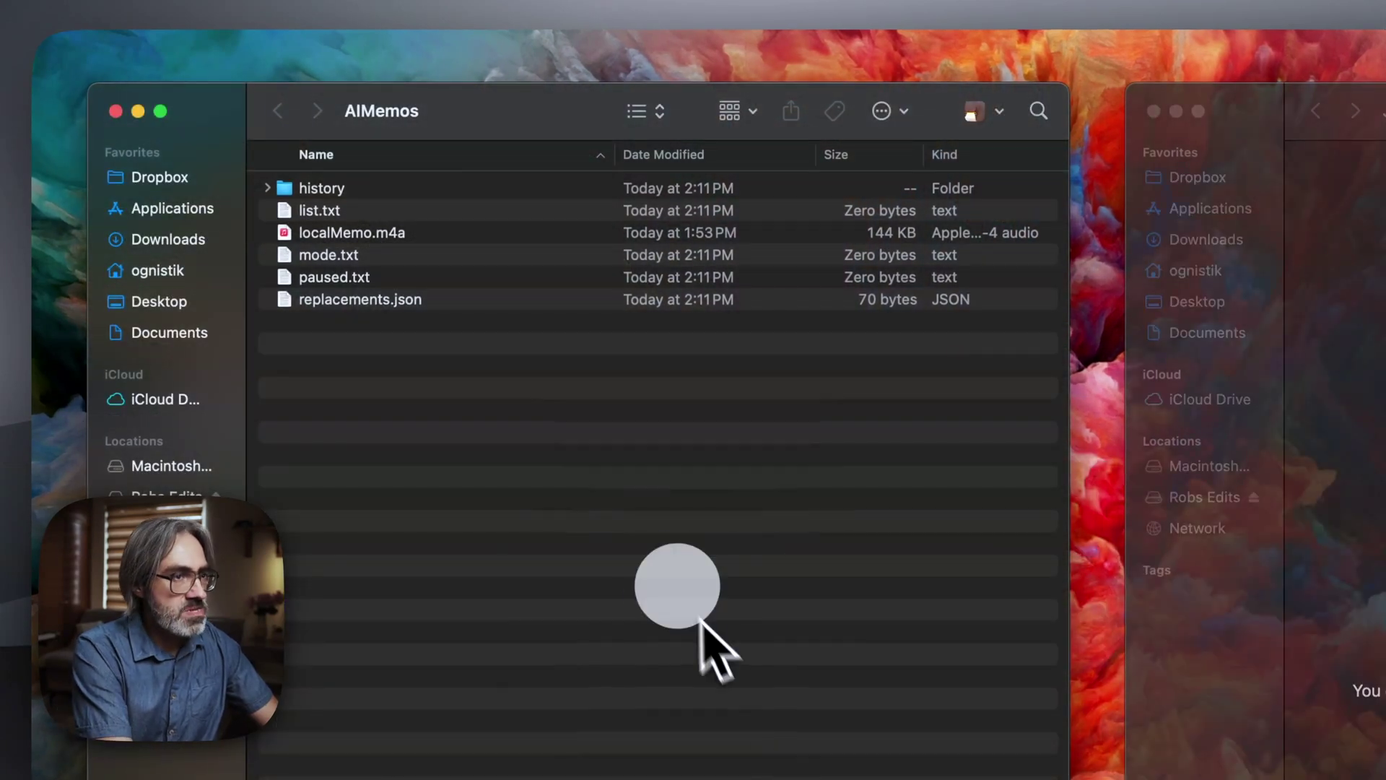
left_click(675, 589)
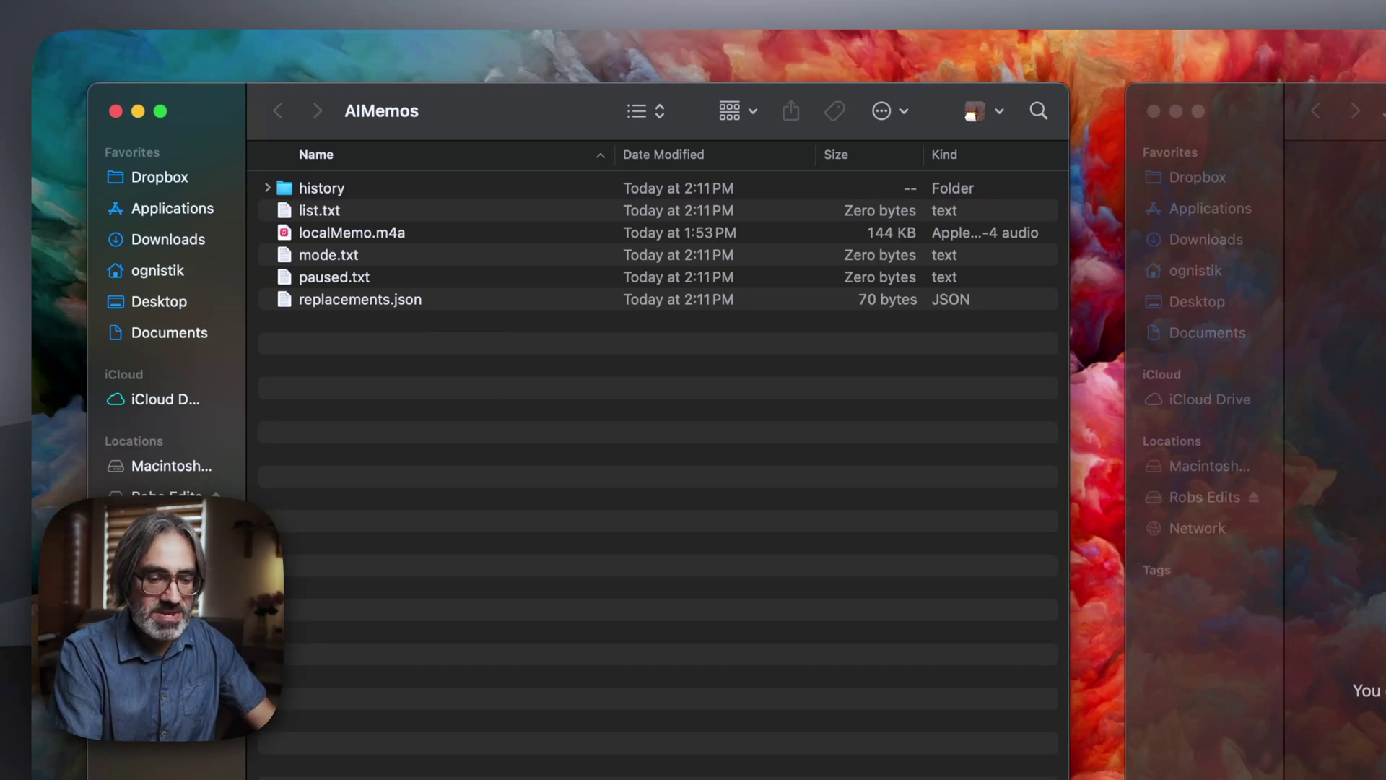
Set the AIMemos folder inside the iCloud Shortcuts folder to Keep Downloaded.
key("super+Up")
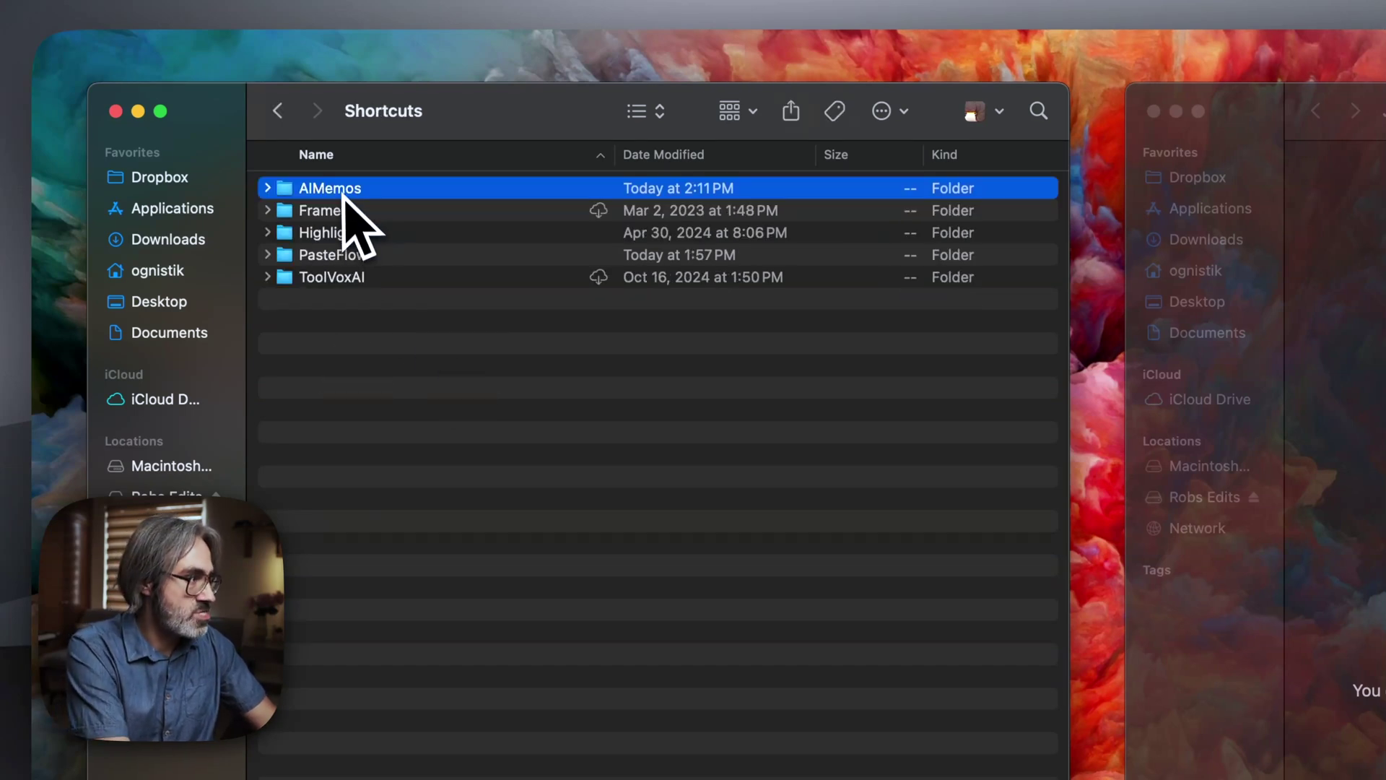
right_click(375, 192)
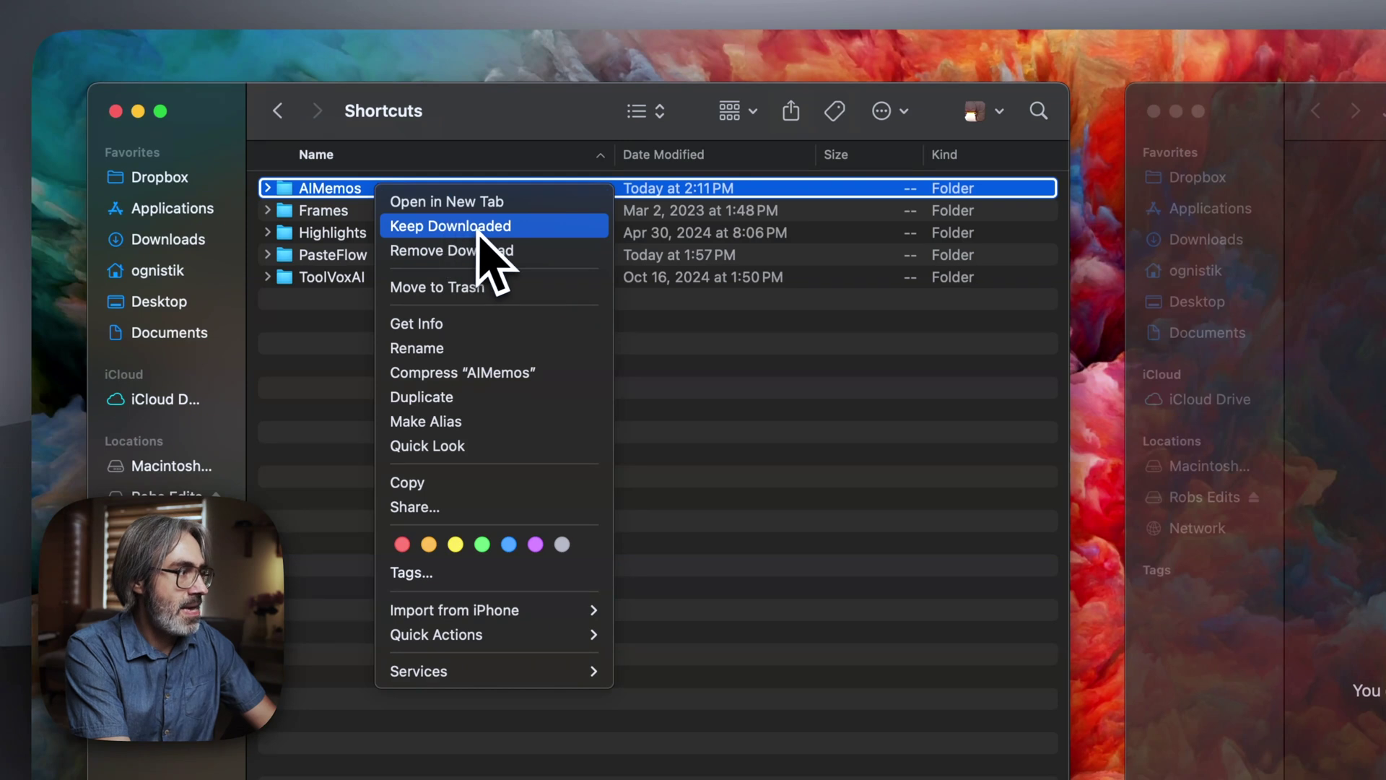
left_click(519, 228)
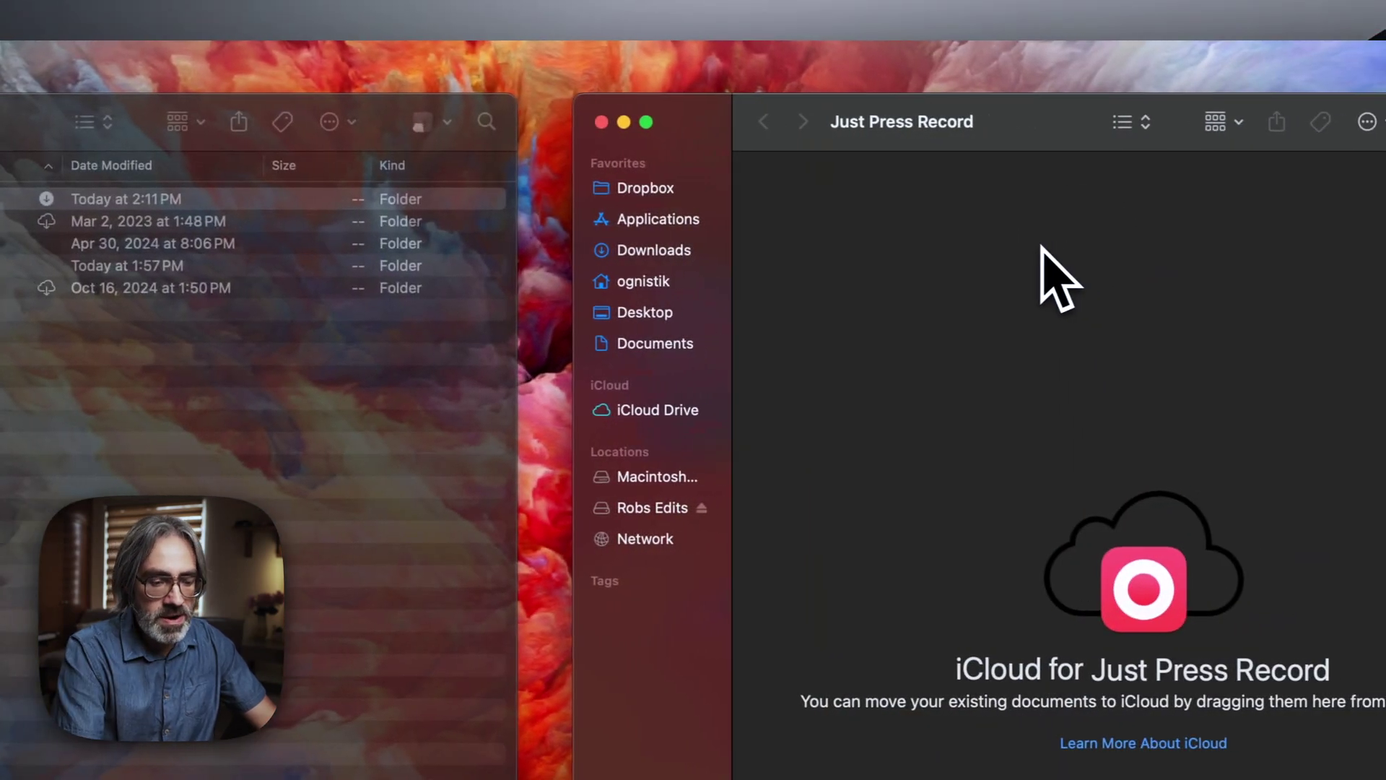
Check the download options of the Just Press Record folder in iCloud Drive and reopen that folder.
key("super+Up")
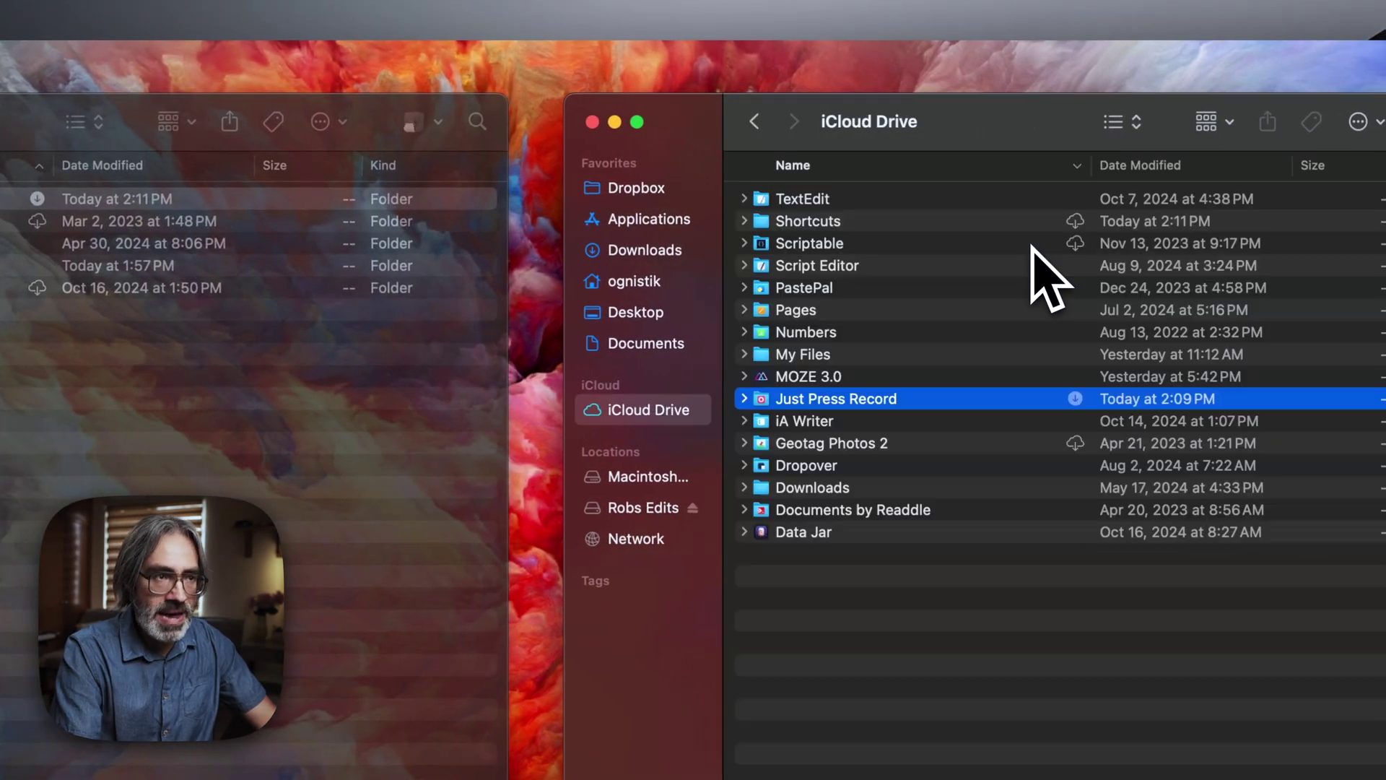
right_click(952, 399)
left_click(937, 422)
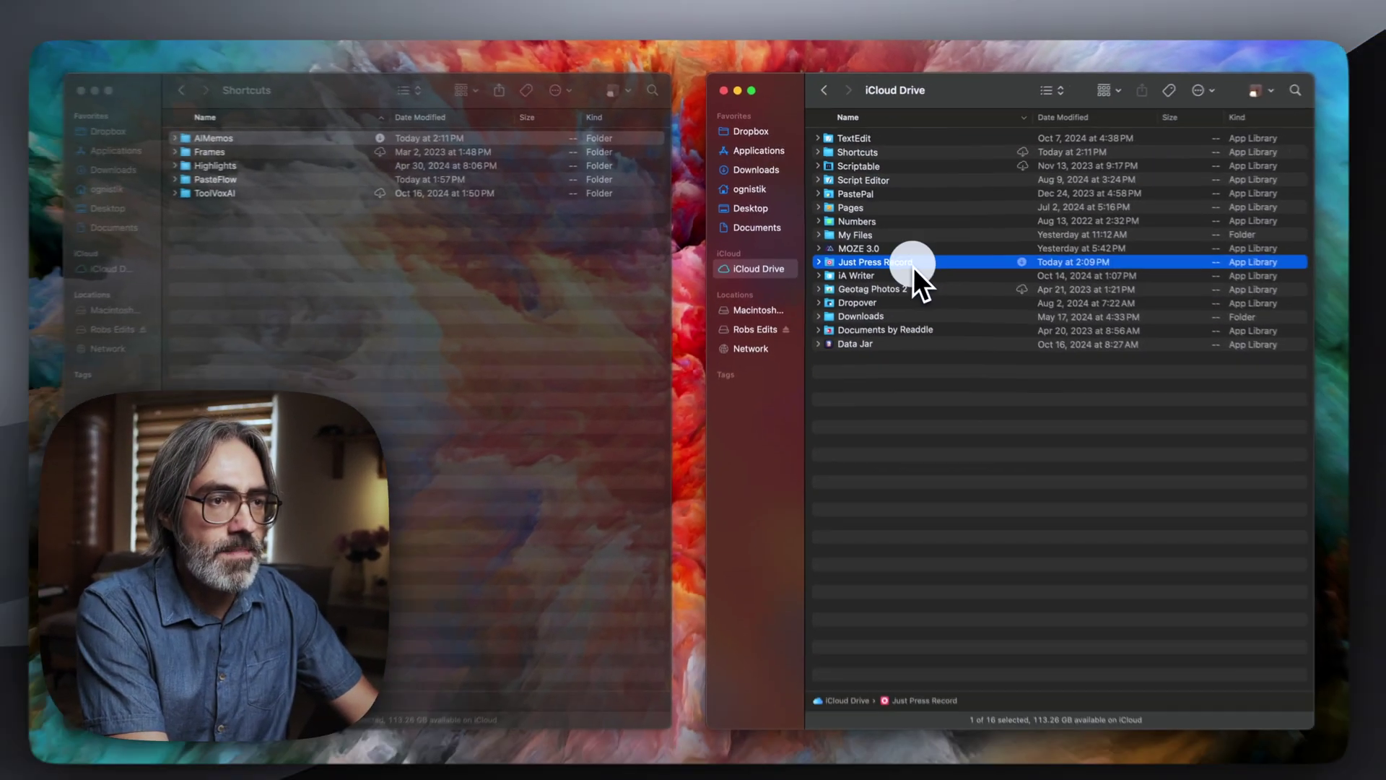
double_click(913, 267)
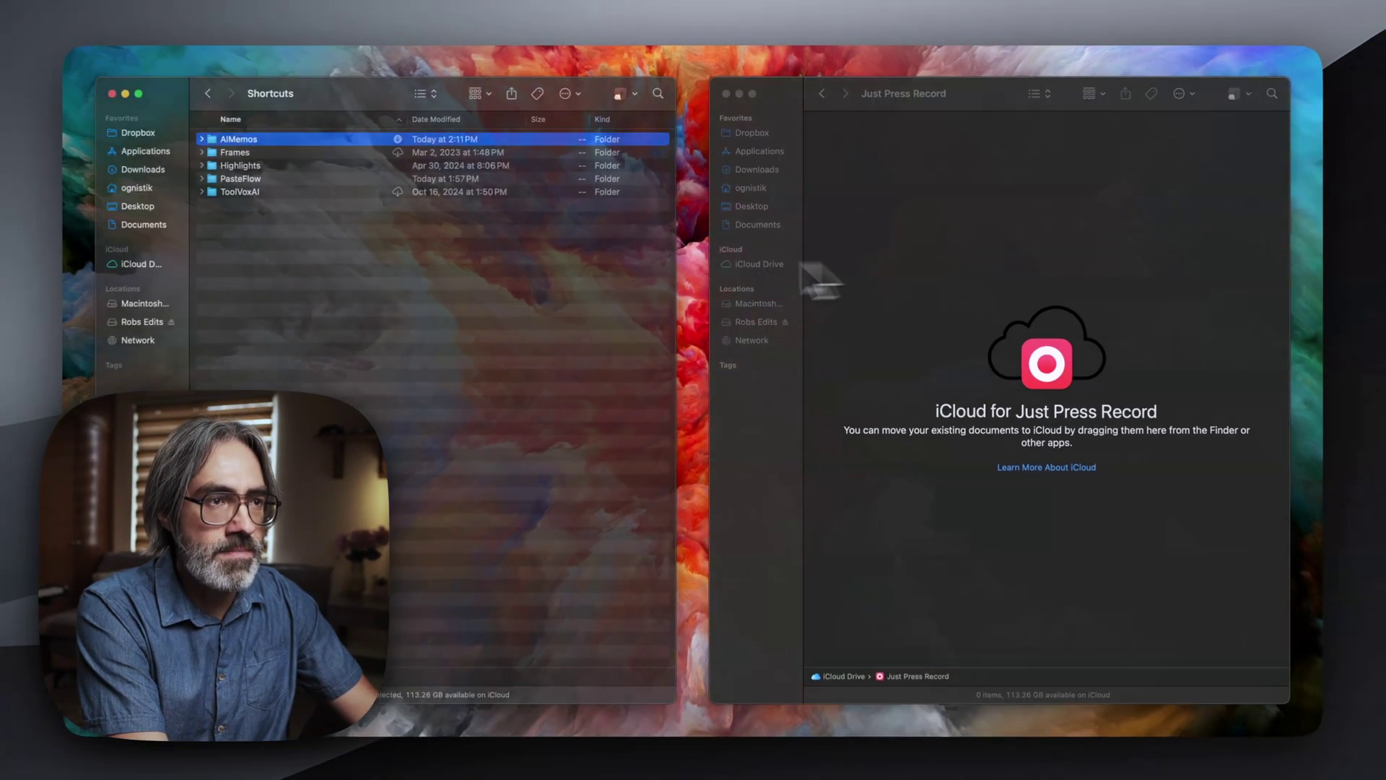
Open replacements.json from the AIMemos folder in the code editor and enlarge the editor window.
left_click(344, 306)
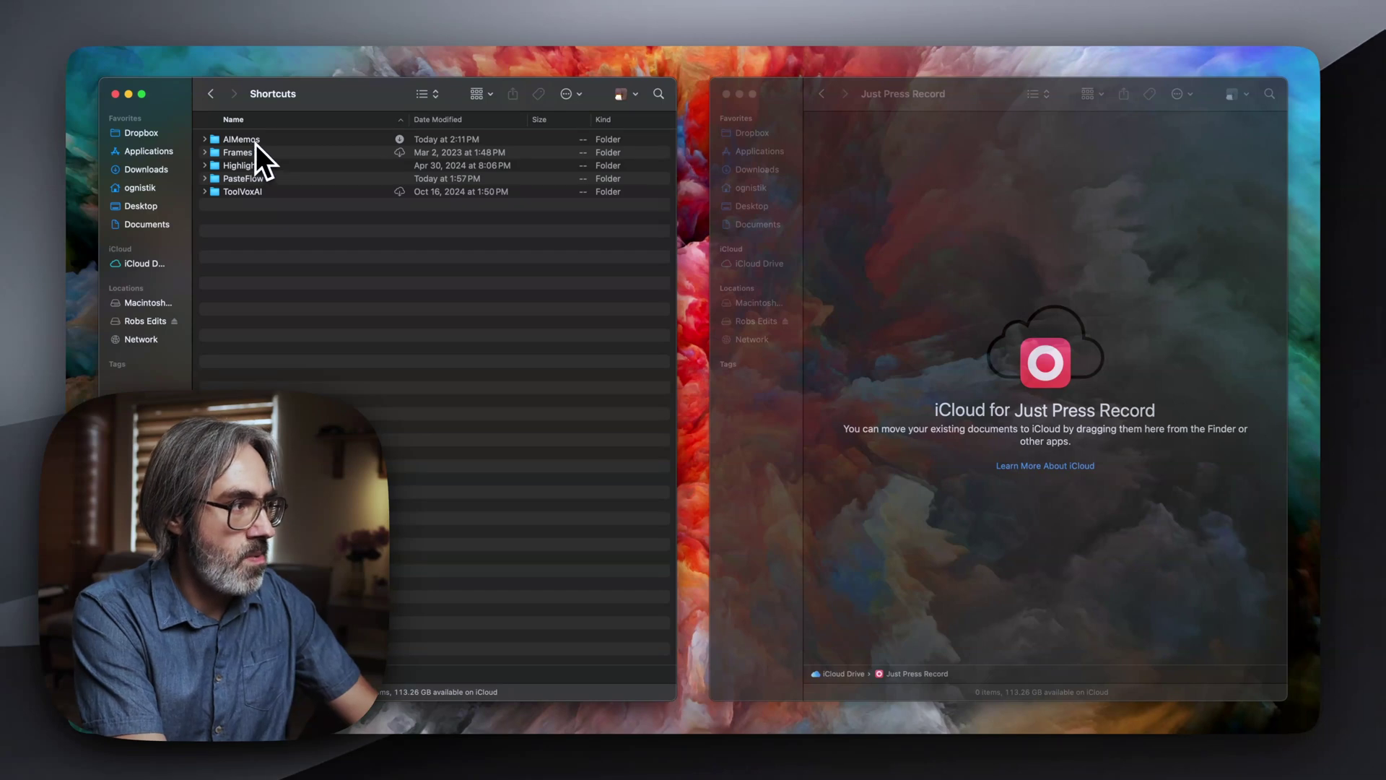
double_click(258, 141)
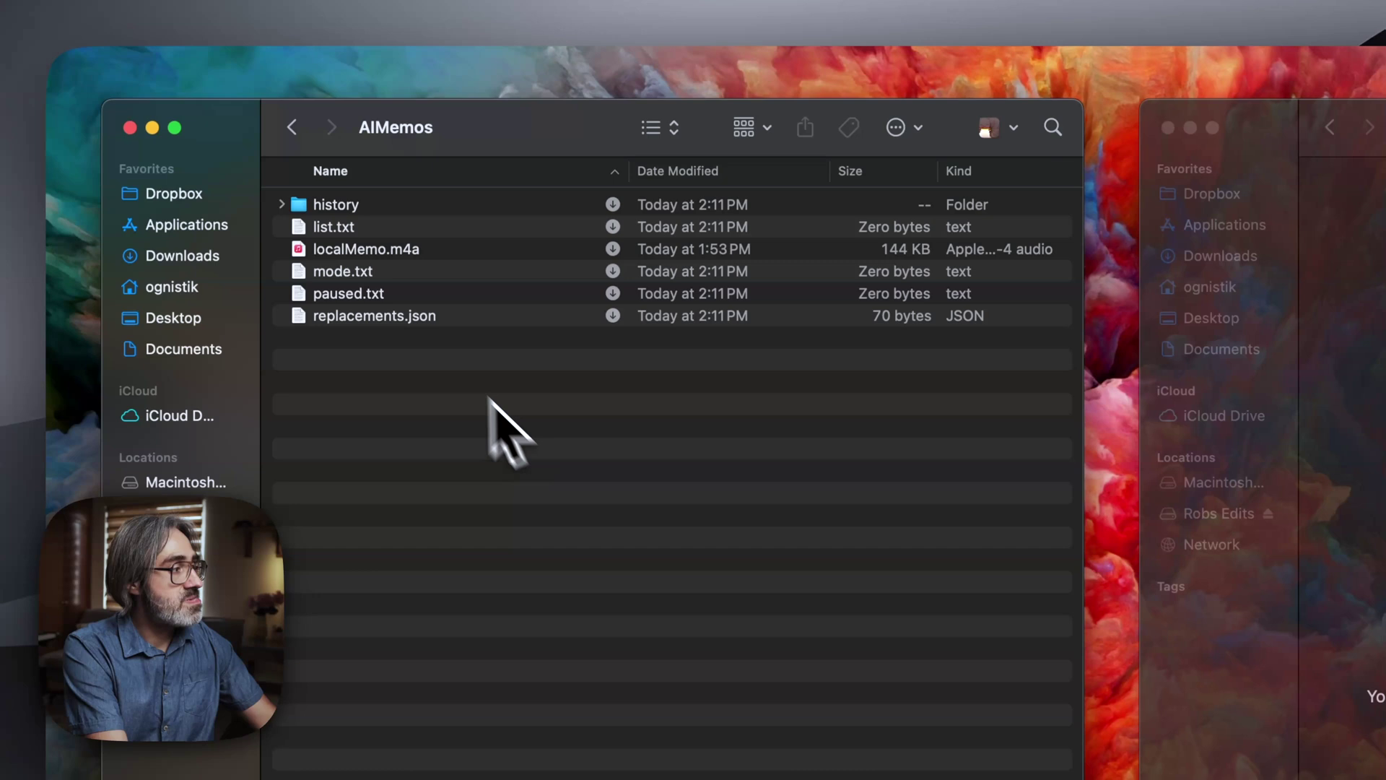
double_click(377, 317)
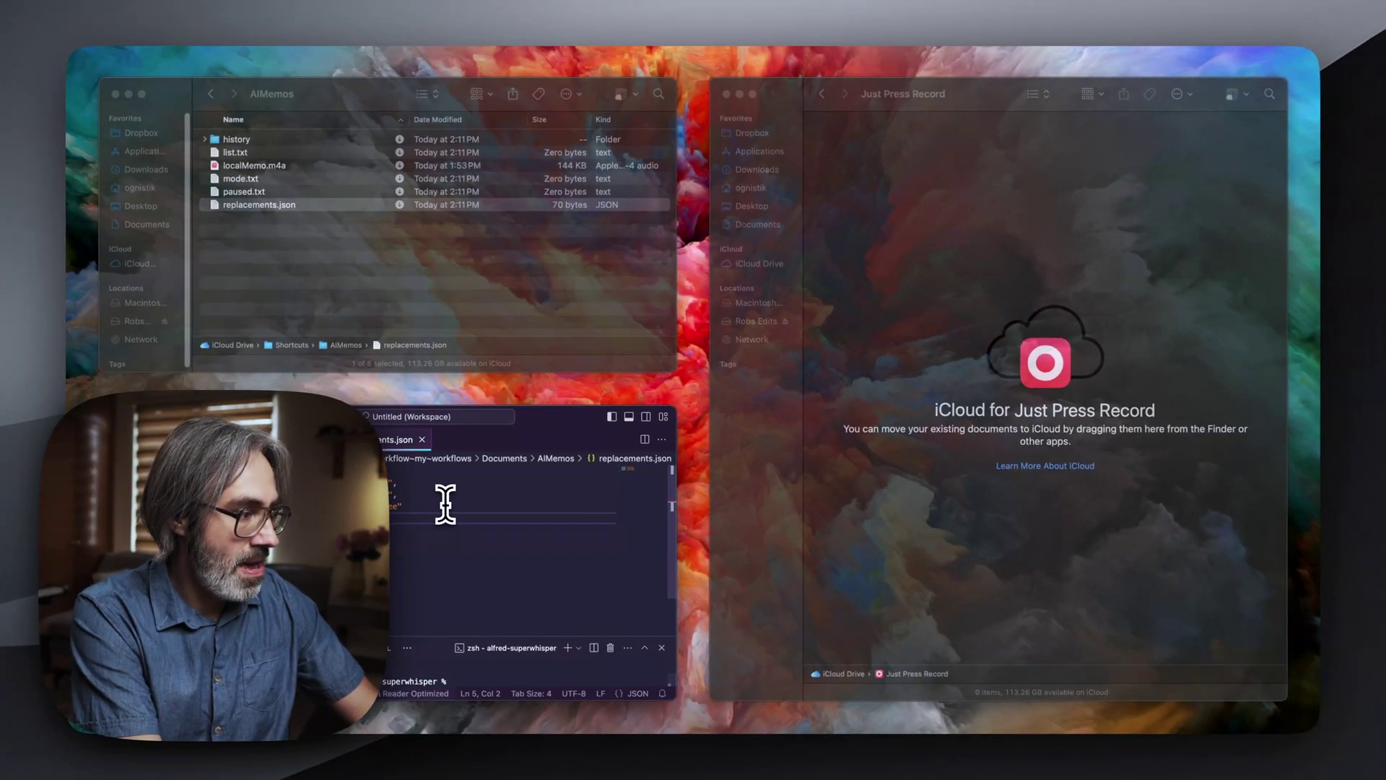
key("alt+m")
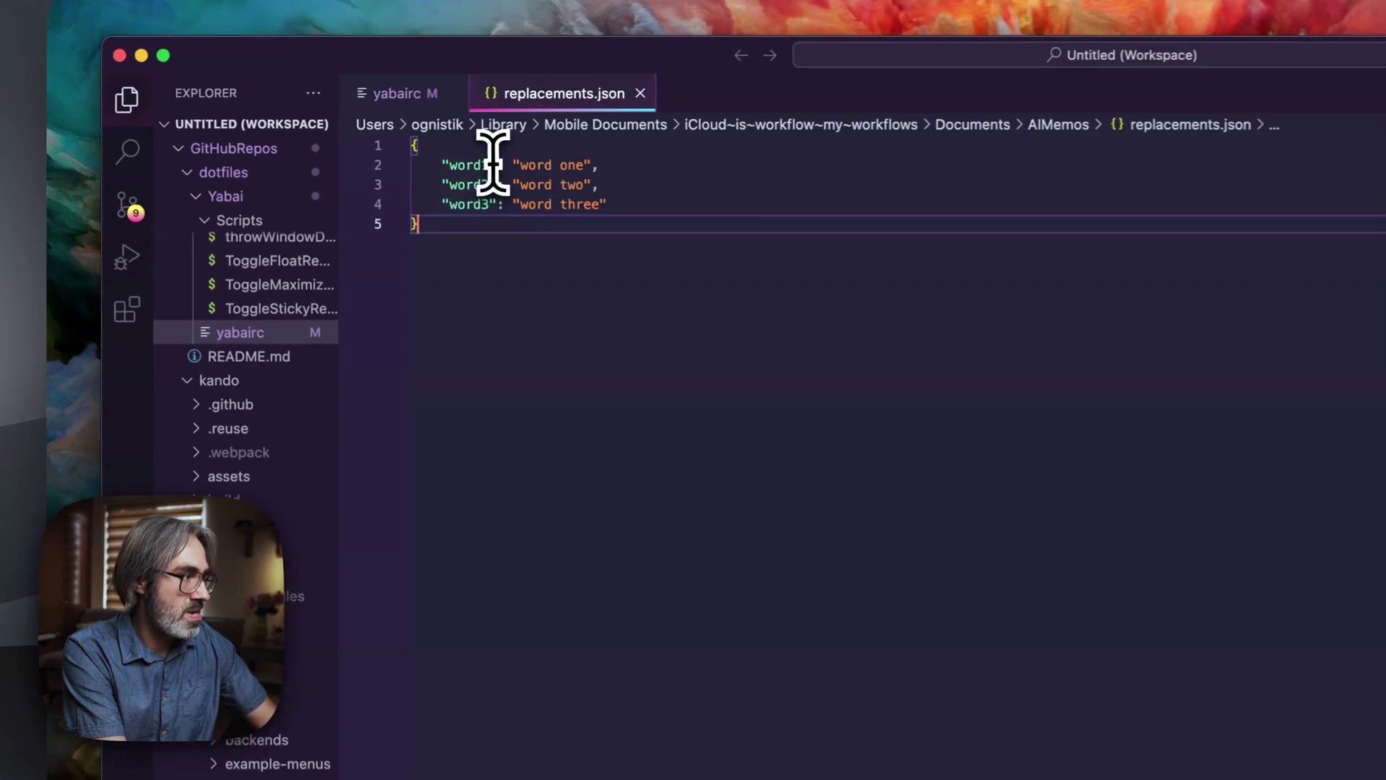
Edit the first pair in replacements.json so that the word "sad" is replaced with "happy".
left_click(459, 168)
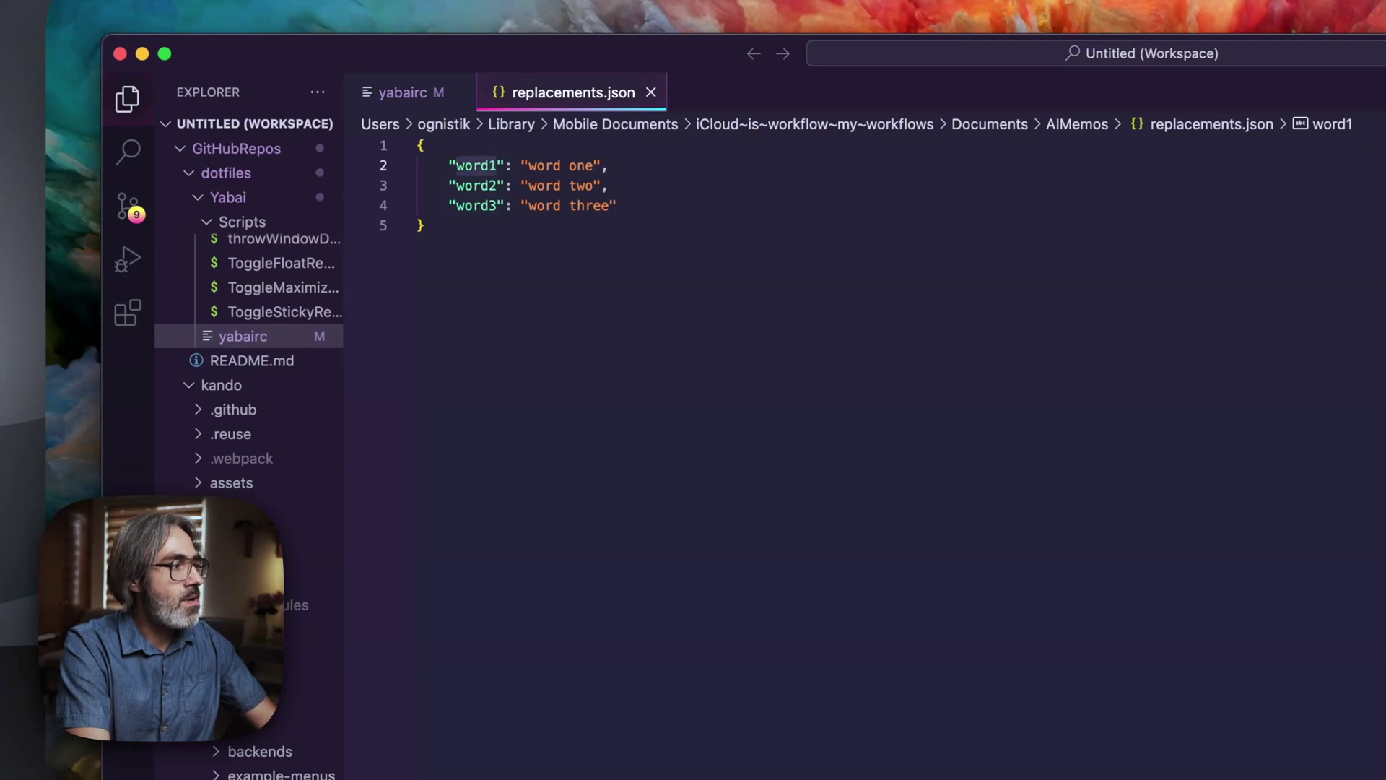
key("alt+shift+Right")
type("sa")
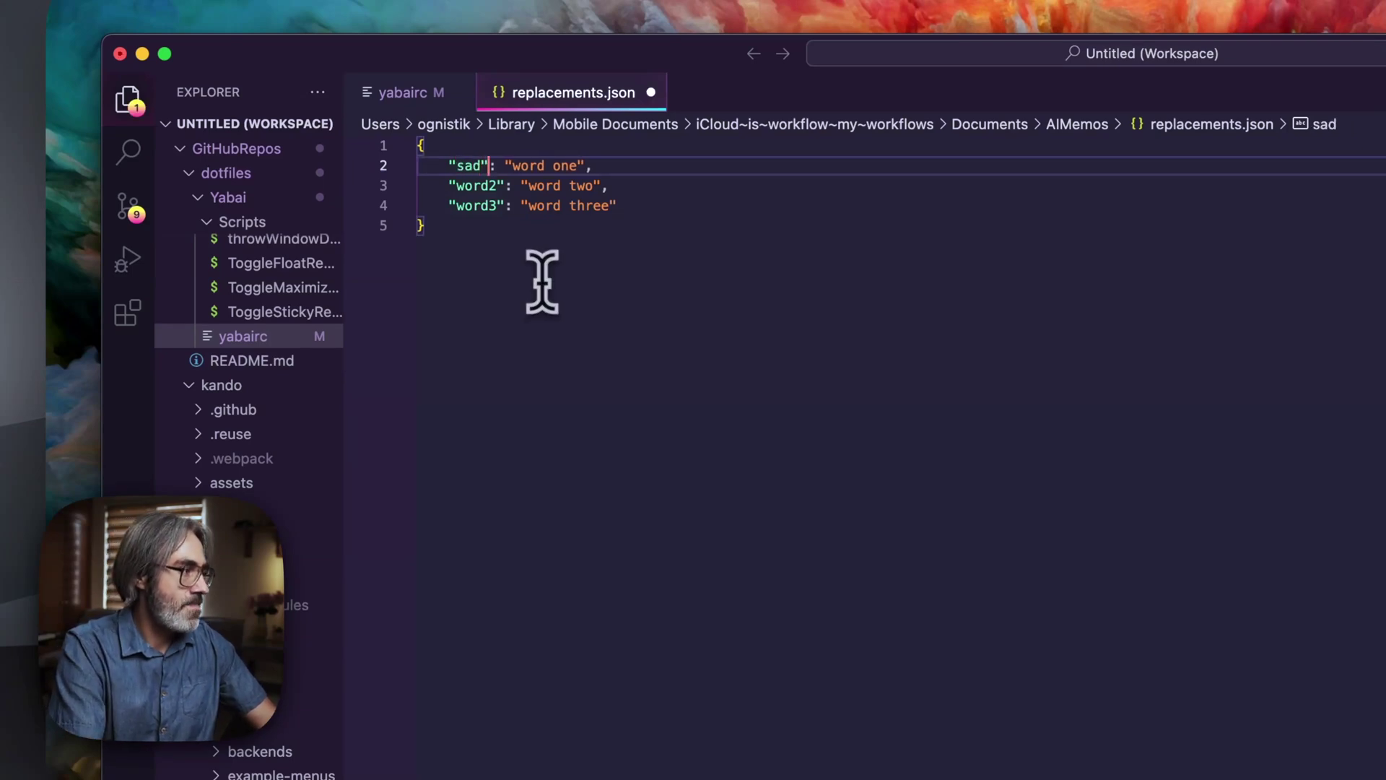
left_click(540, 166)
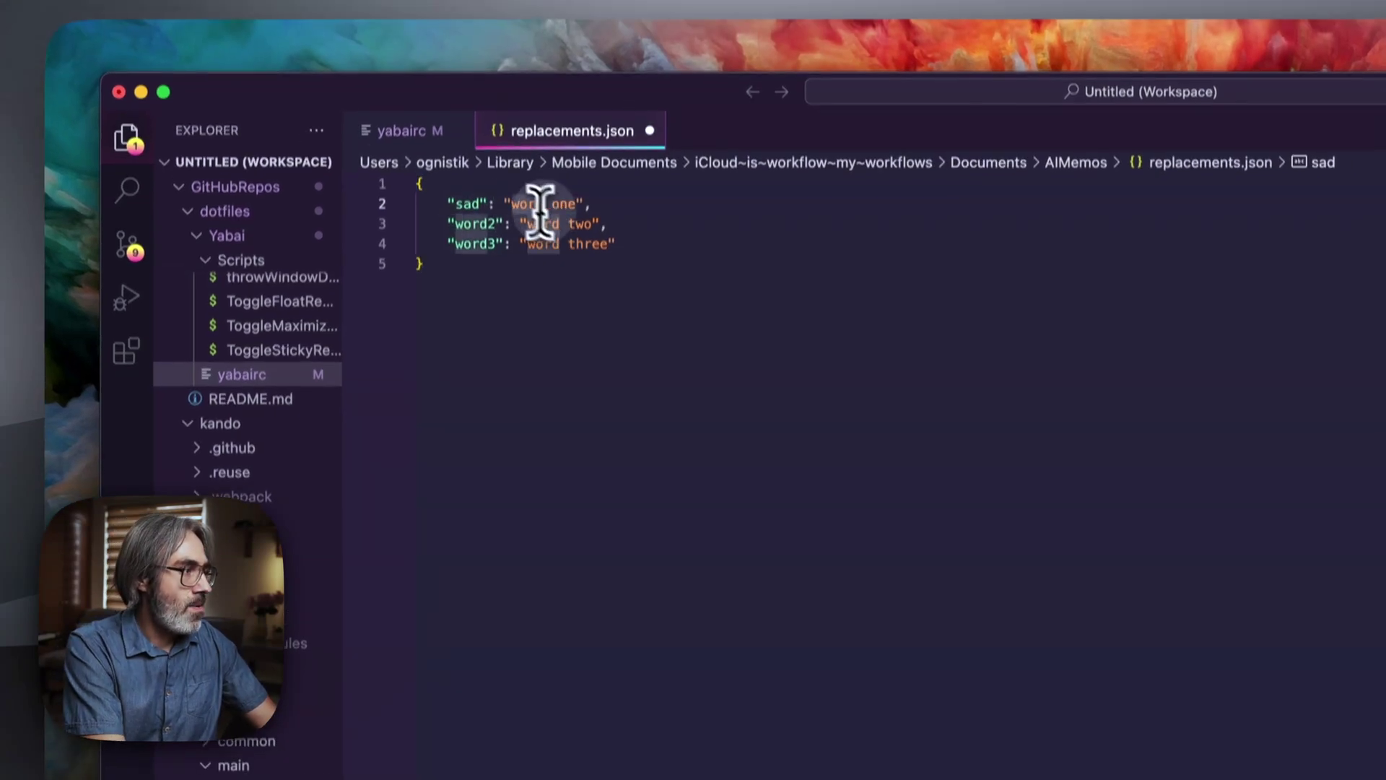
key("alt+shift+Right")
type("h")
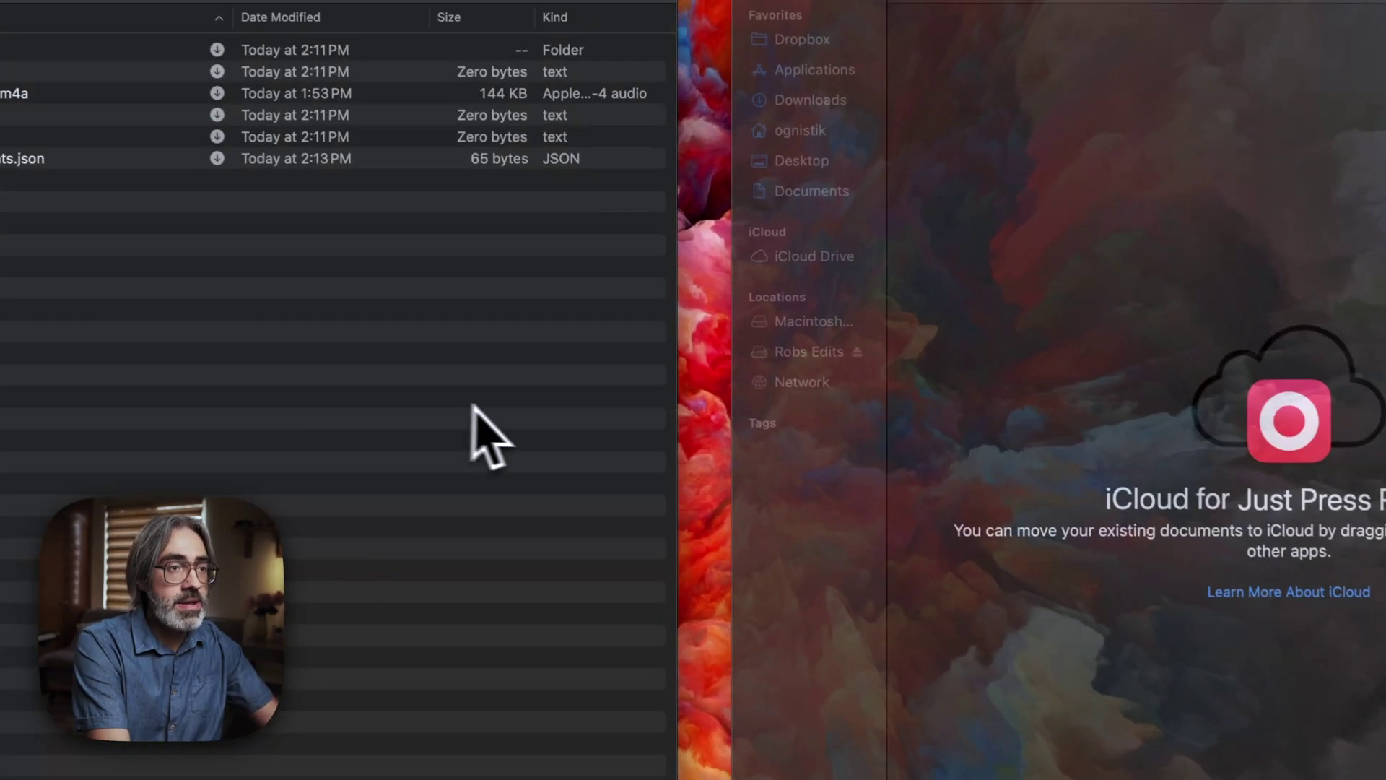
Check the Just Press Record folder and the AIMemos history folder for the new memo, and open its note The Essence of Happiness in Bear.
left_click(846, 338)
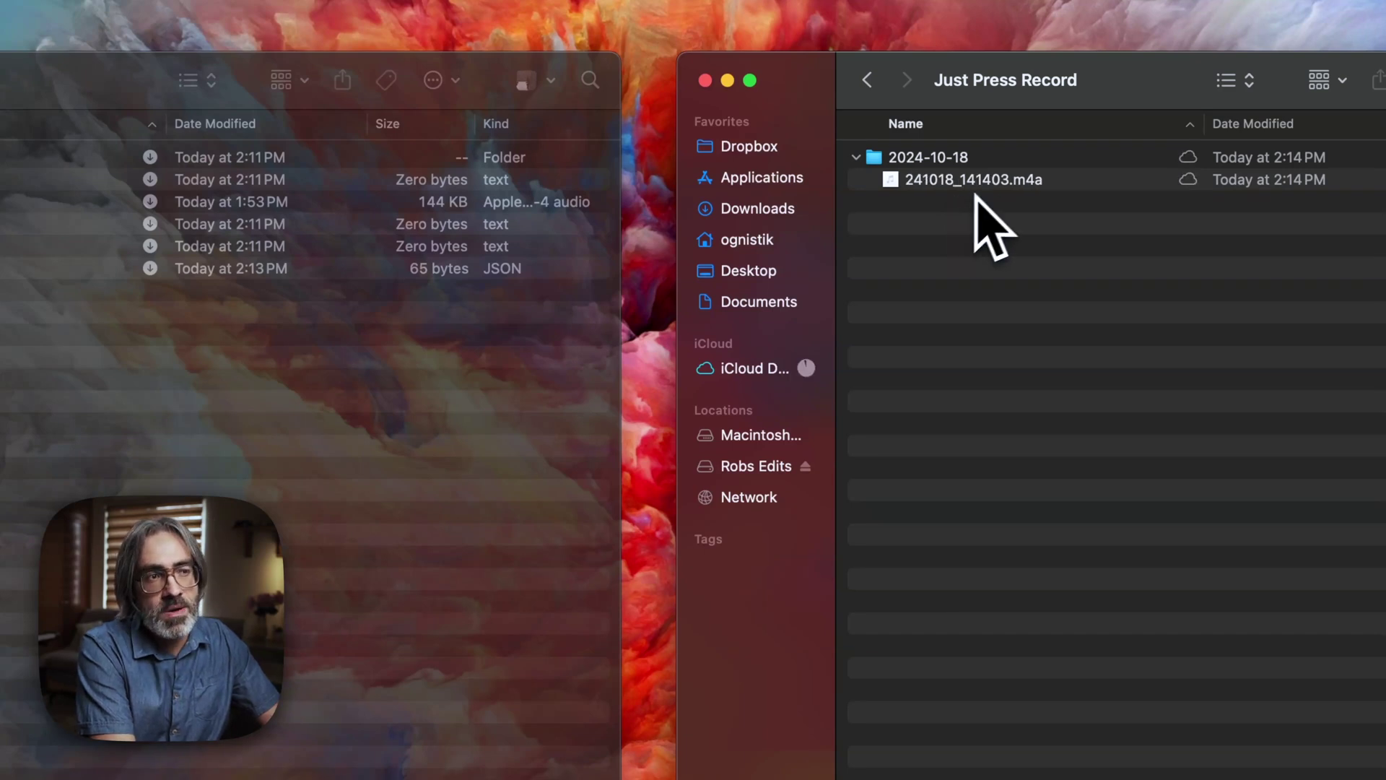
left_click(84, 423)
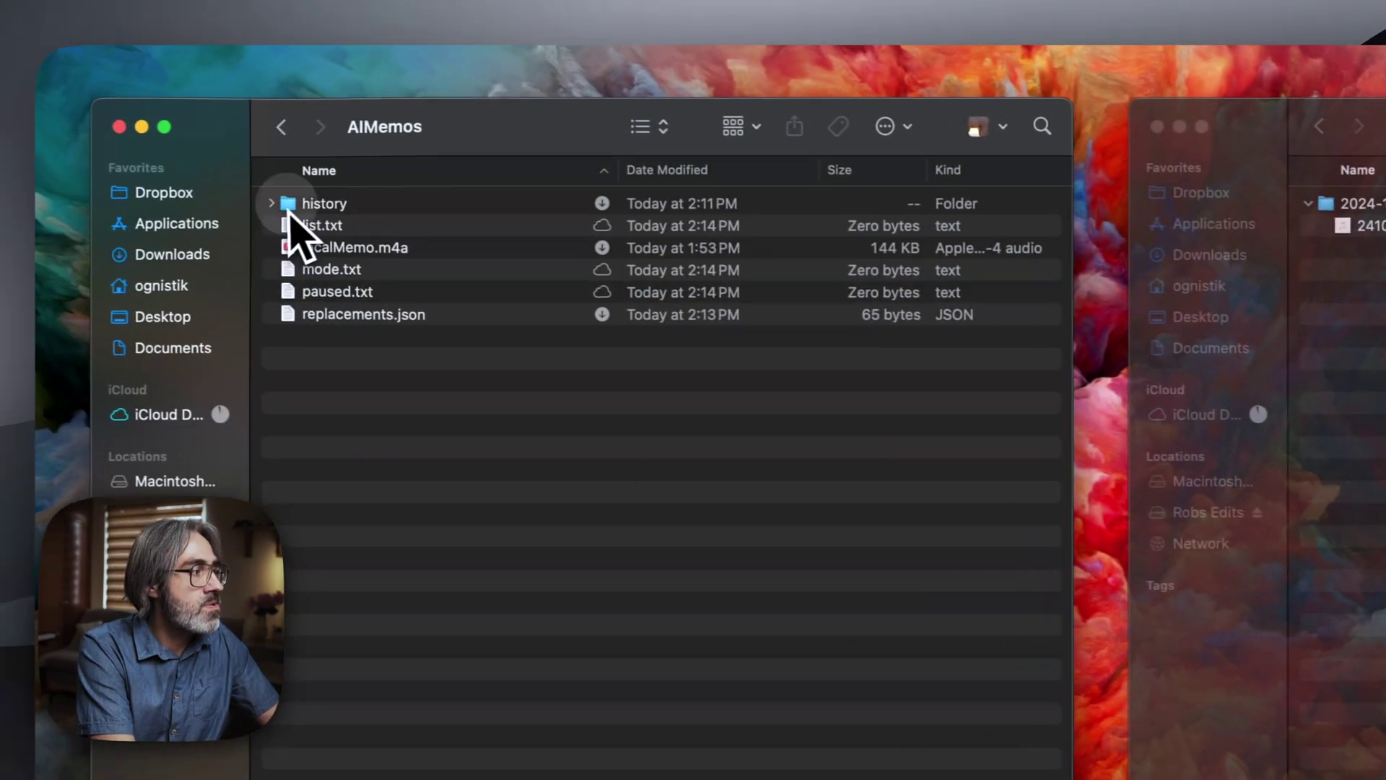
double_click(291, 207)
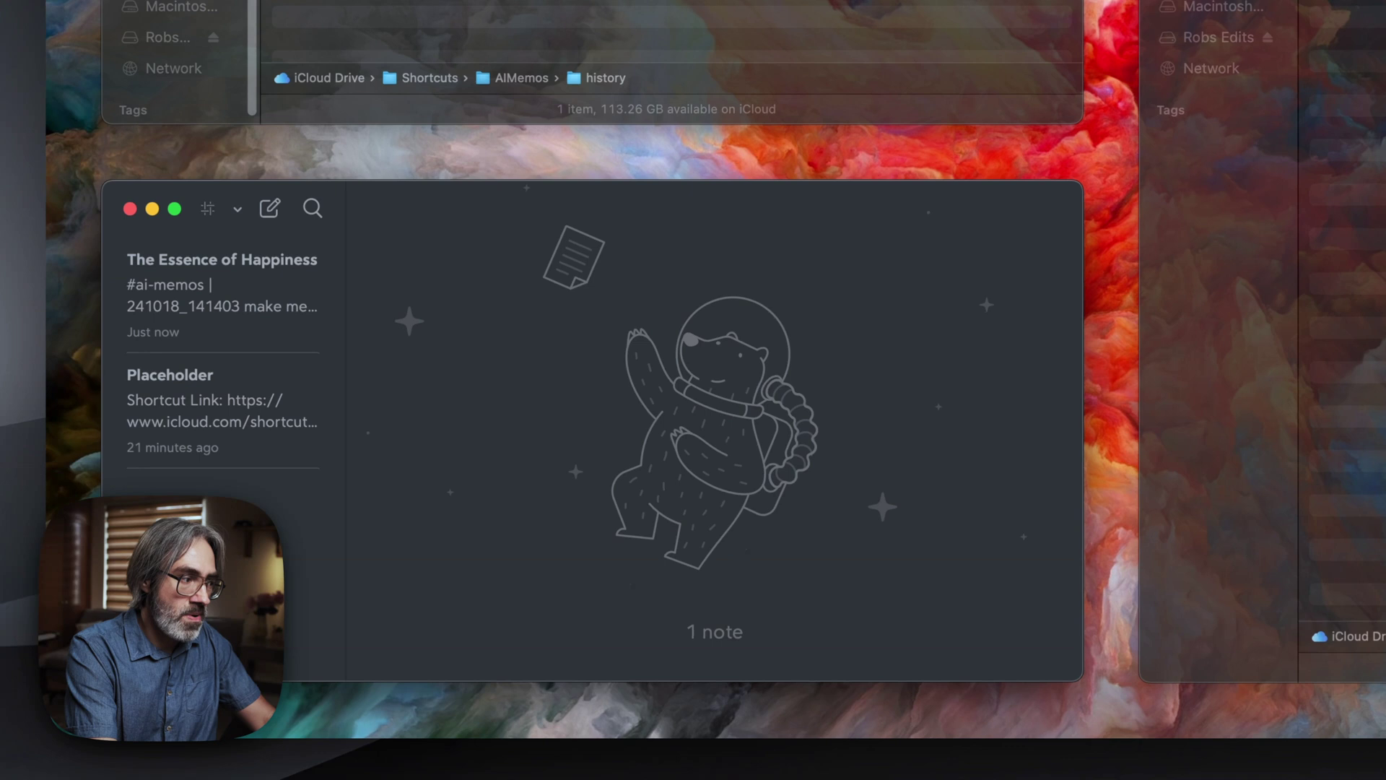
left_click(299, 331)
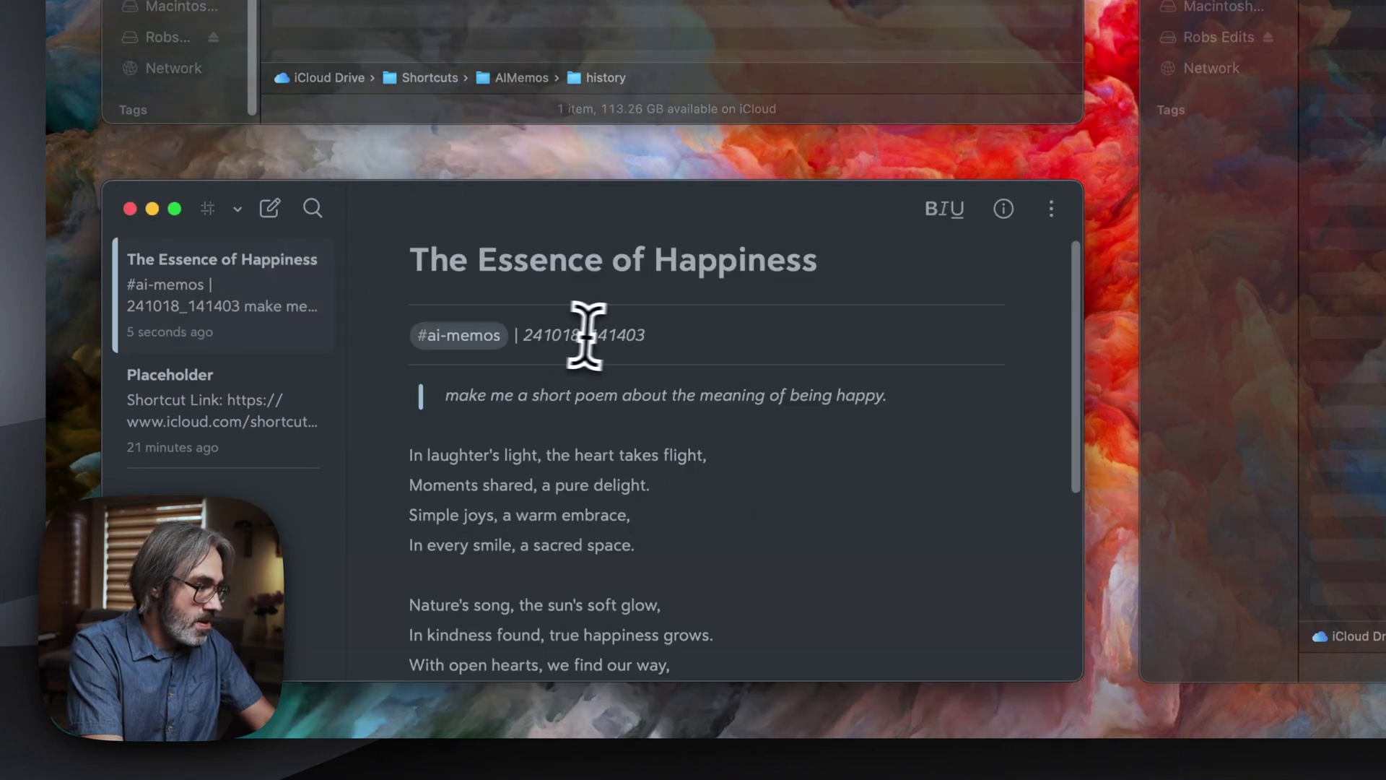